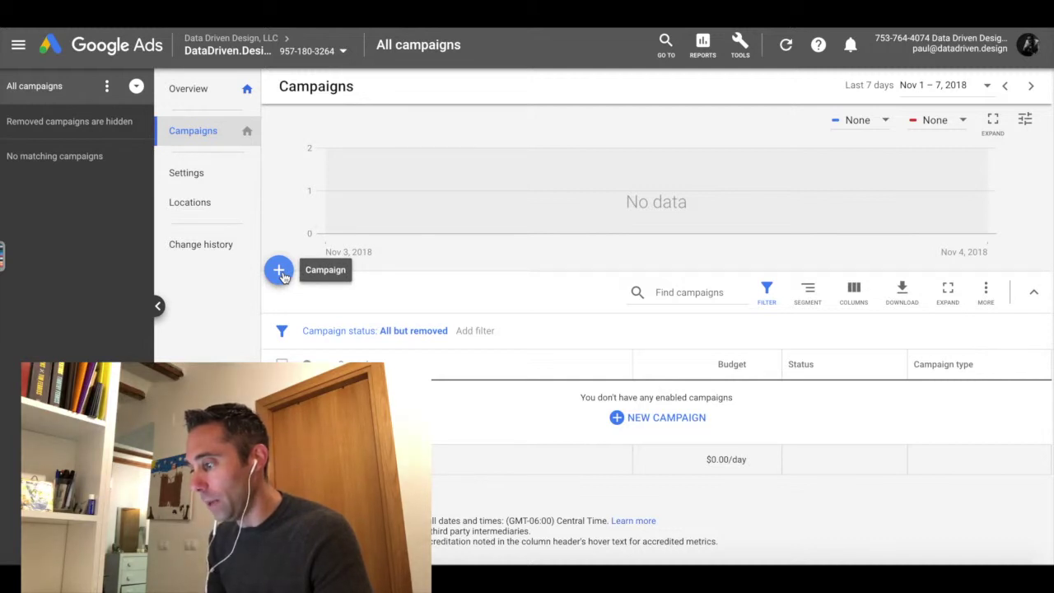
Start a brand-new campaign, review the Sales, Leads and Website traffic goals, and choose Leads
{"action": "left_click", "coordinate": [634, 421]}
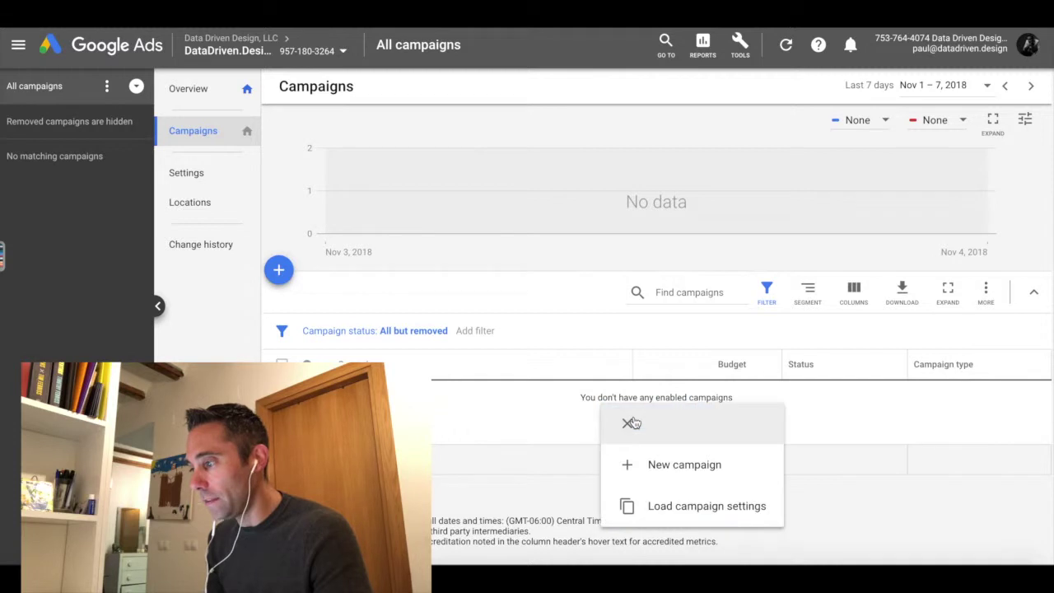
{"action": "left_click", "coordinate": [660, 462]}
{"action": "mouse_move", "coordinate": [637, 171]}
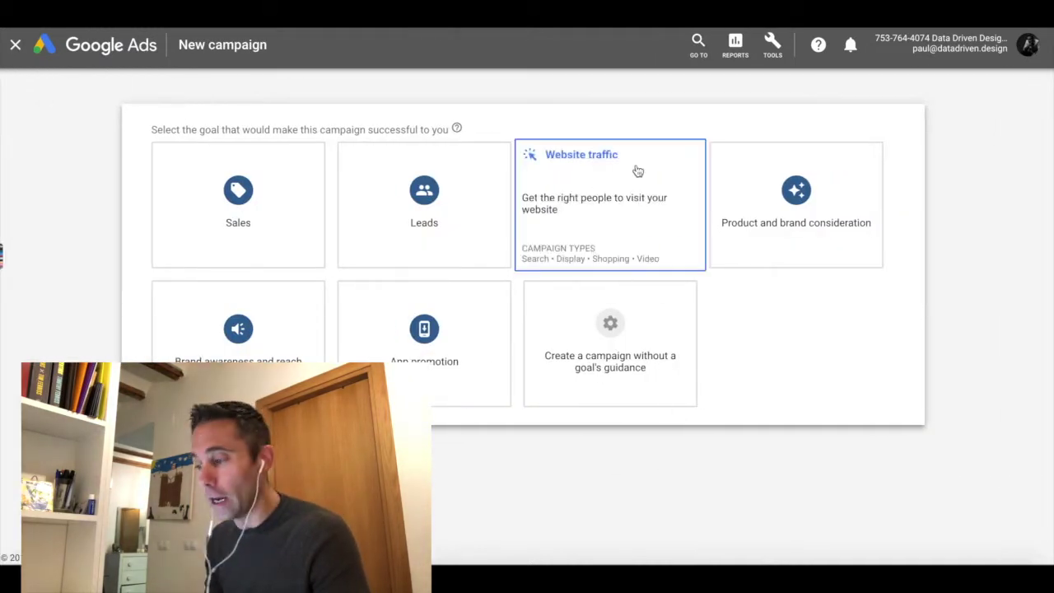
{"action": "mouse_move", "coordinate": [424, 189]}
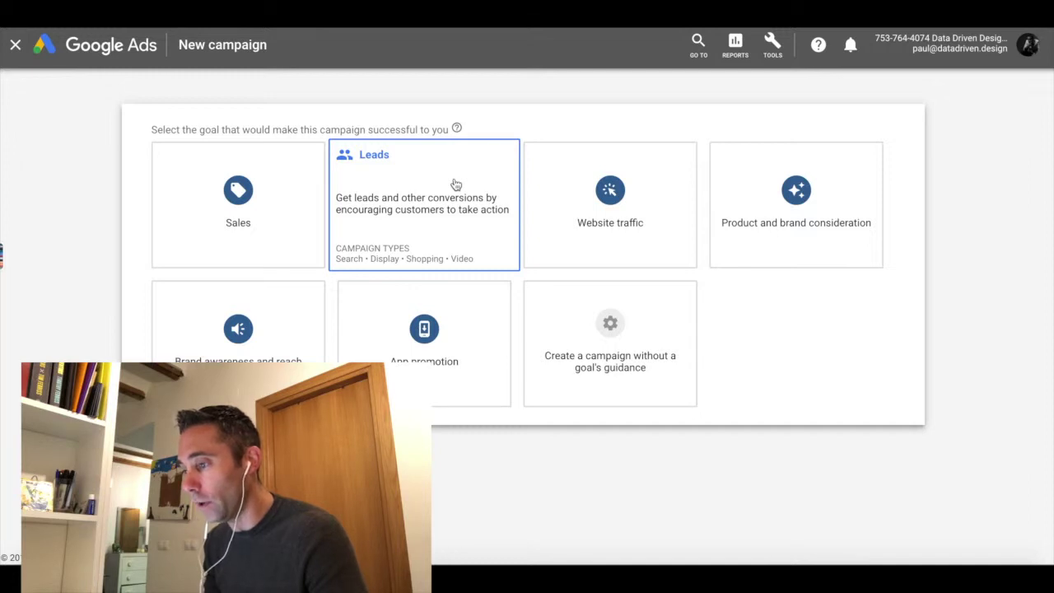
{"action": "mouse_move", "coordinate": [290, 191]}
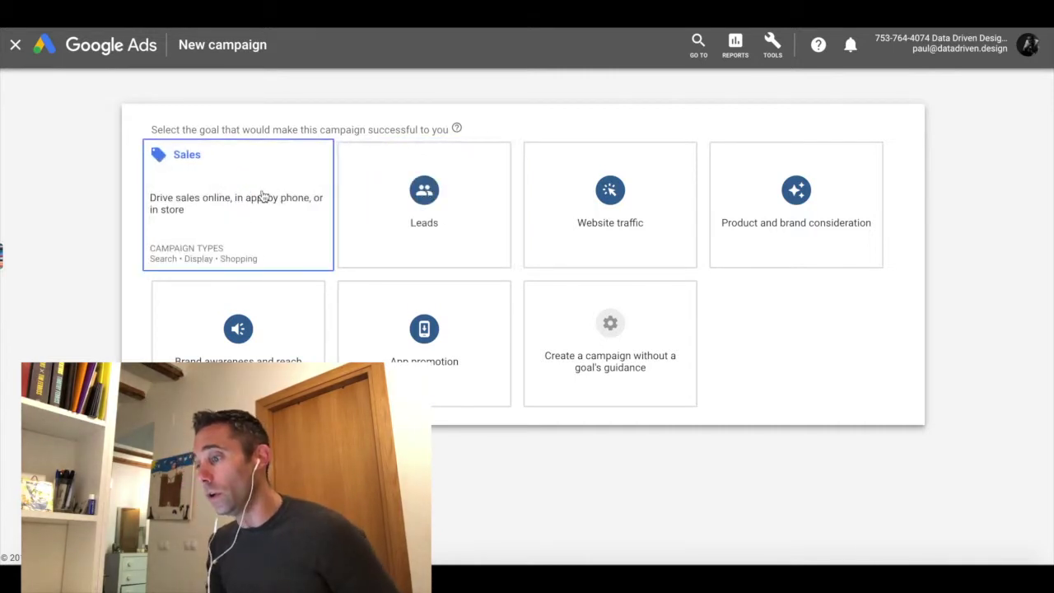
{"action": "mouse_move", "coordinate": [632, 195]}
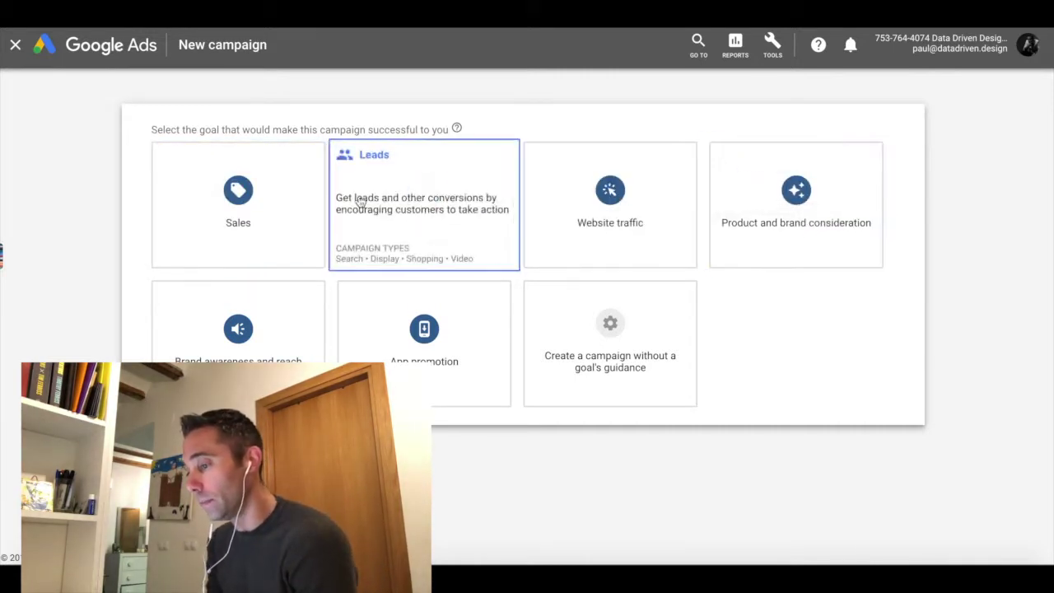
{"action": "mouse_move", "coordinate": [237, 202]}
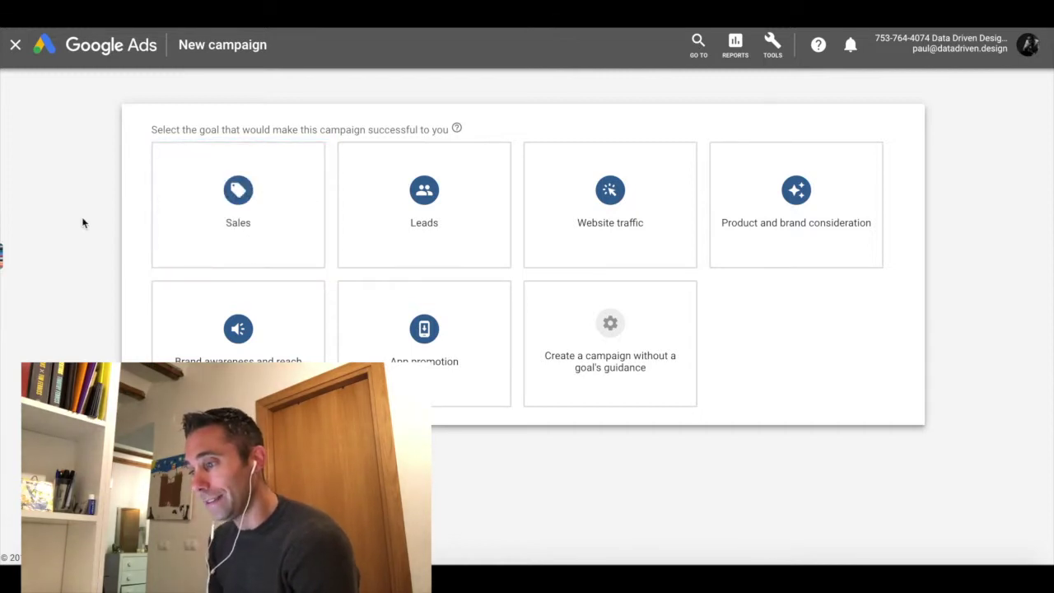
{"action": "mouse_move", "coordinate": [263, 223]}
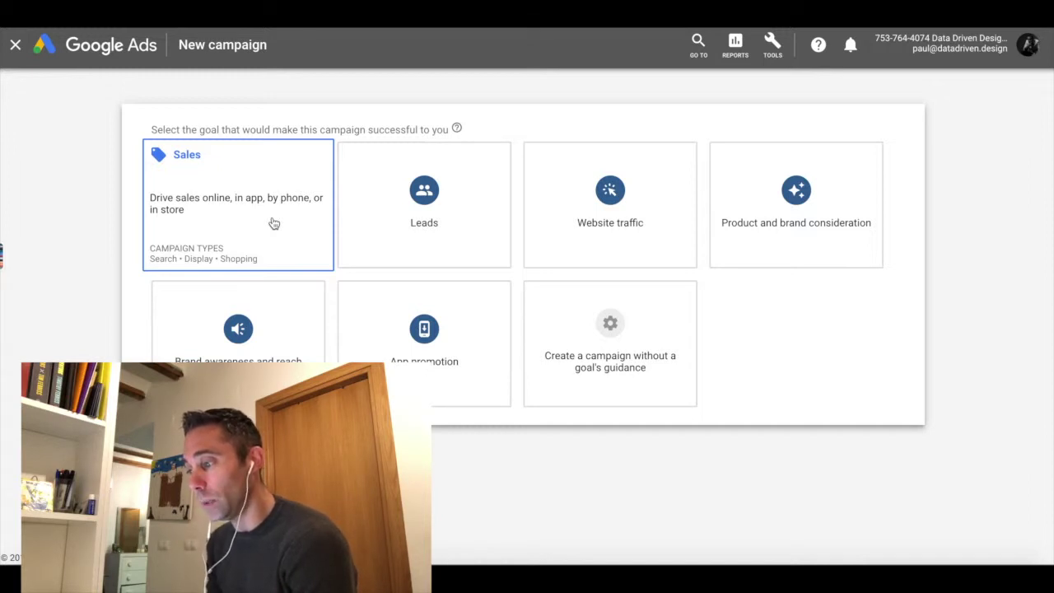
{"action": "mouse_move", "coordinate": [387, 230]}
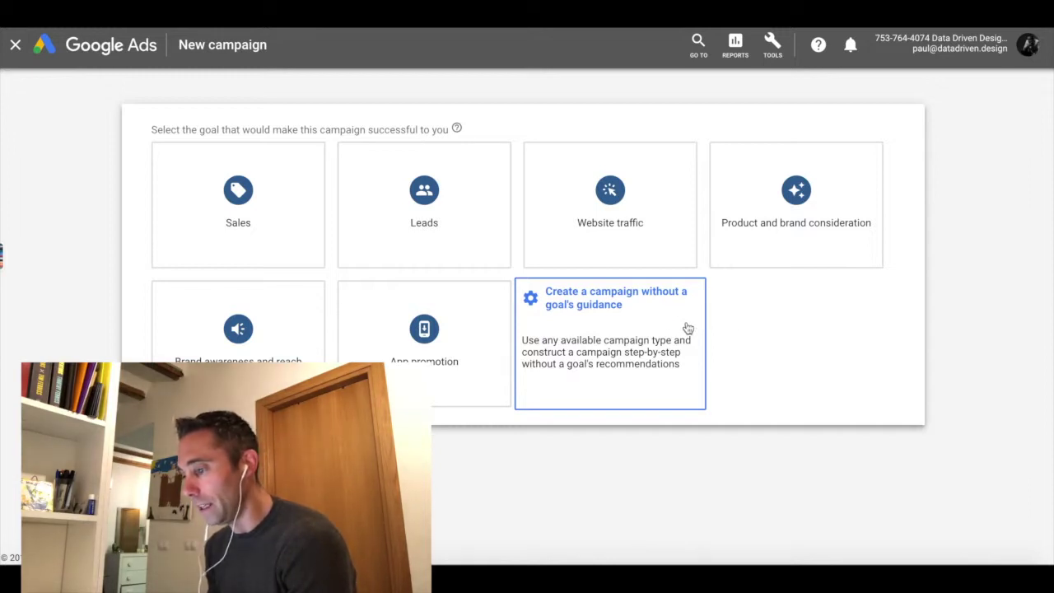
{"action": "left_click", "coordinate": [471, 211]}
Select the Video campaign type, then go set up the required conversion tracking
{"action": "scroll", "coordinate": [470, 212], "scroll_direction": "down", "scroll_amount": 1}
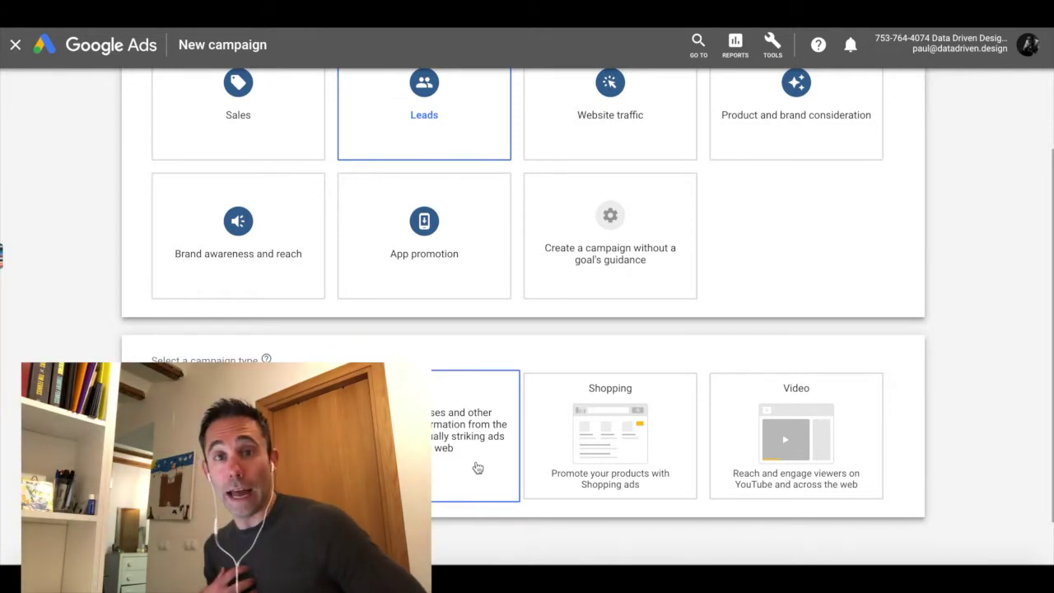
{"action": "mouse_move", "coordinate": [591, 452]}
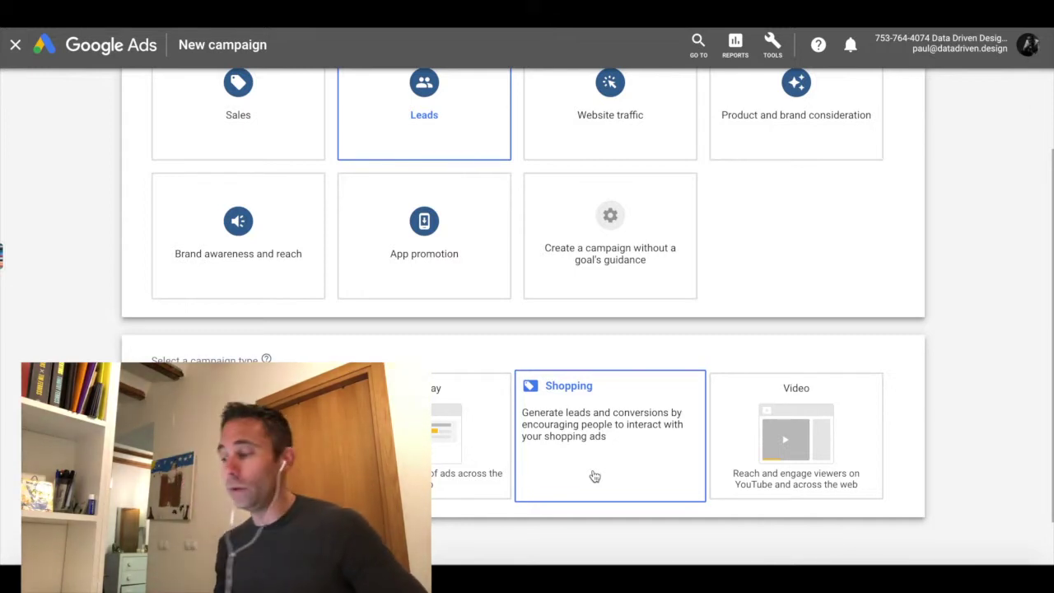
{"action": "left_click", "coordinate": [751, 455]}
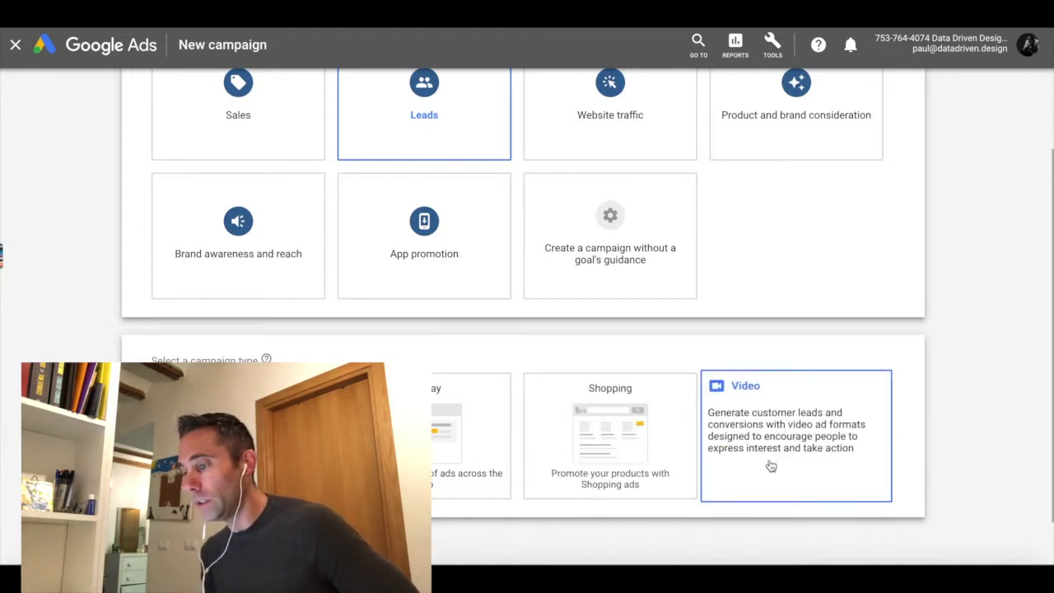
{"action": "left_click", "coordinate": [770, 466]}
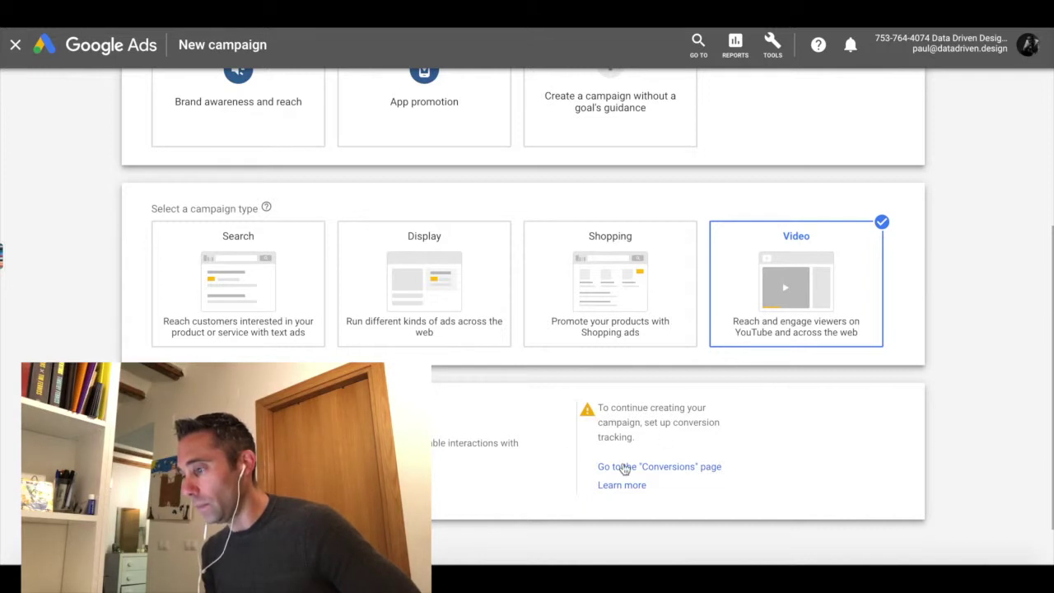
{"action": "scroll", "coordinate": [687, 473], "scroll_direction": "down", "scroll_amount": 1}
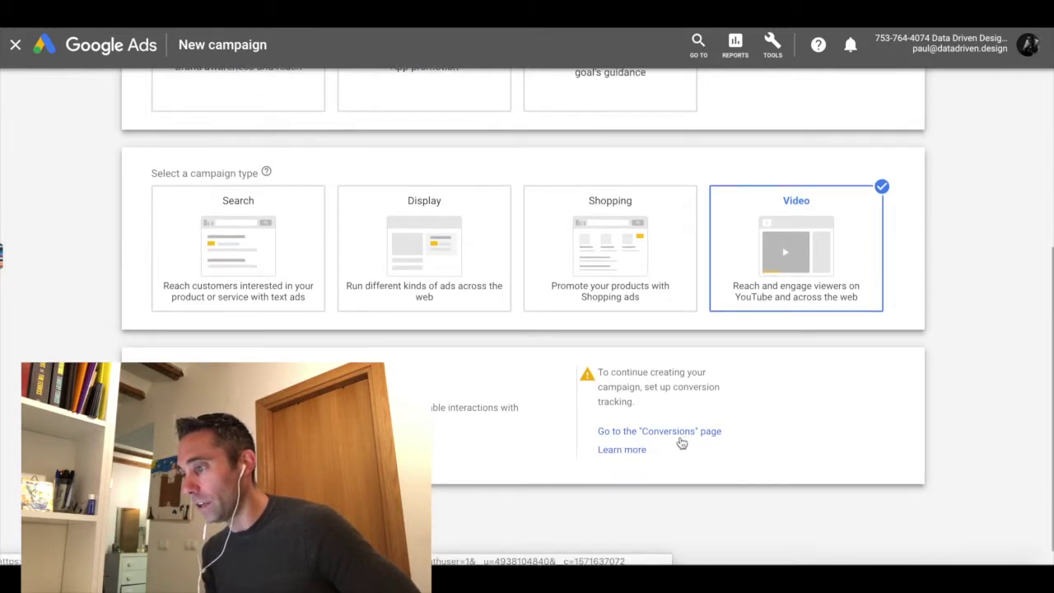
{"action": "left_click", "coordinate": [679, 436]}
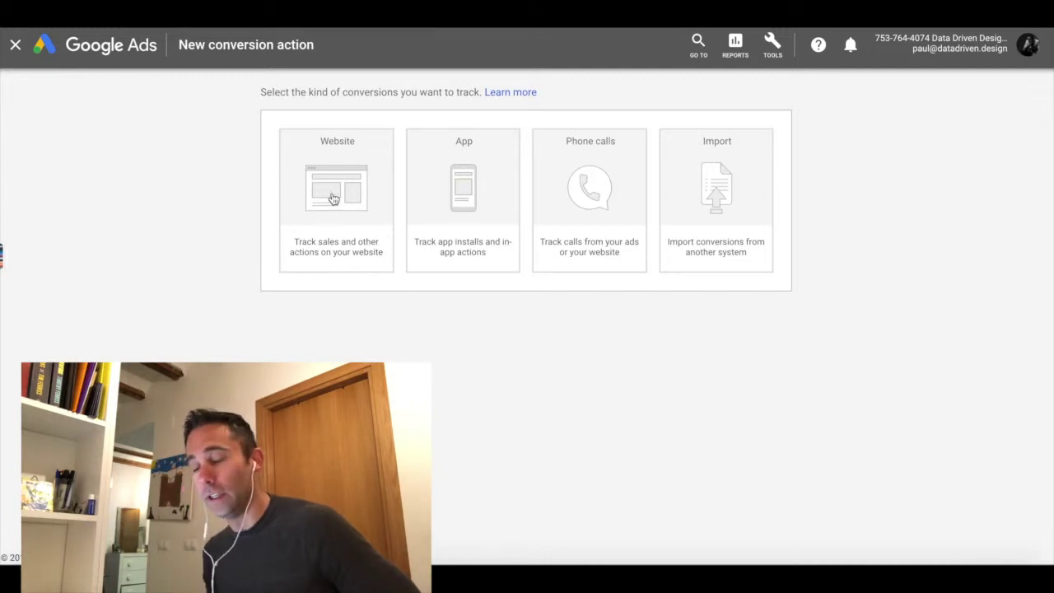
Create a website conversion named 'Web Design and Development Form Submission' in the Lead category
{"action": "left_click", "coordinate": [333, 199]}
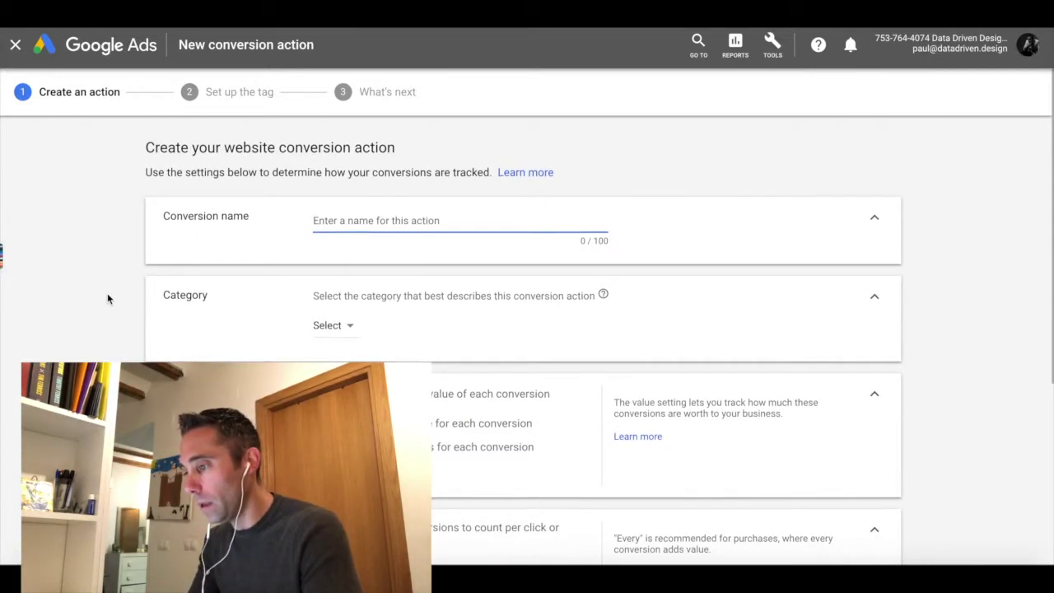
{"action": "type", "text": "Form"}
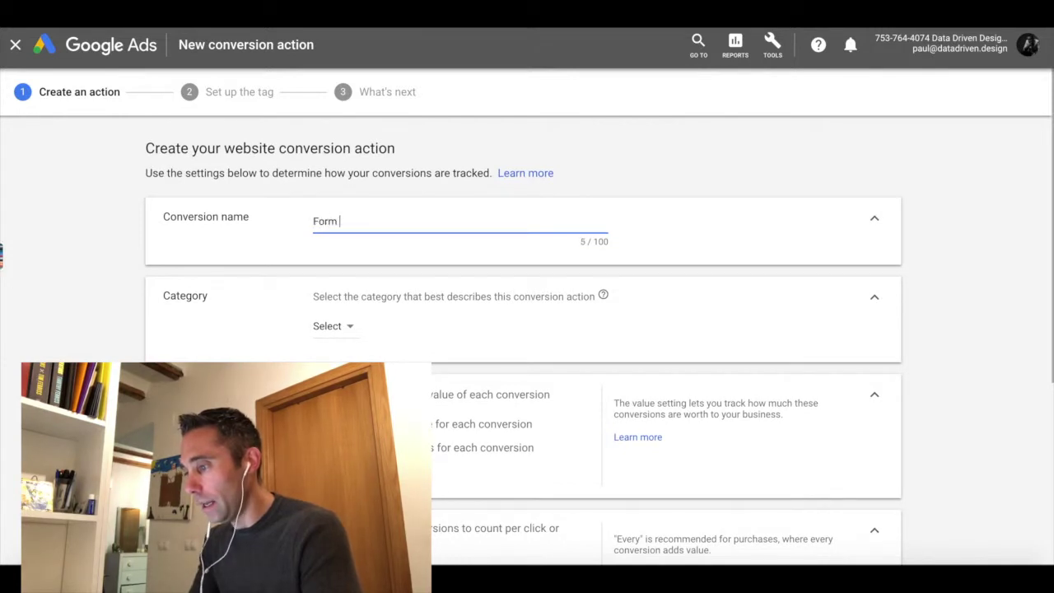
{"action": "key", "text": "BackSpace"}
{"action": "key", "text": "BackSpace"}
{"action": "key", "text": "BackSpace"}
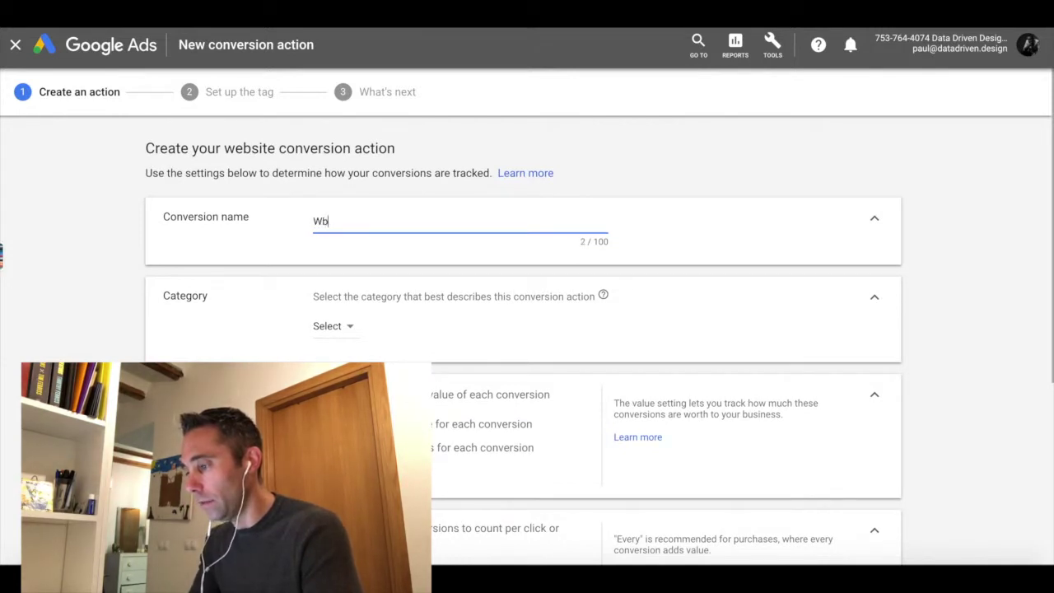
{"action": "key", "text": "BackSpace"}
{"action": "type", "text": "eb Deisgn"}
{"action": "key", "text": "BackSpace"}
{"action": "key", "text": "BackSpace"}
{"action": "key", "text": "BackSpace"}
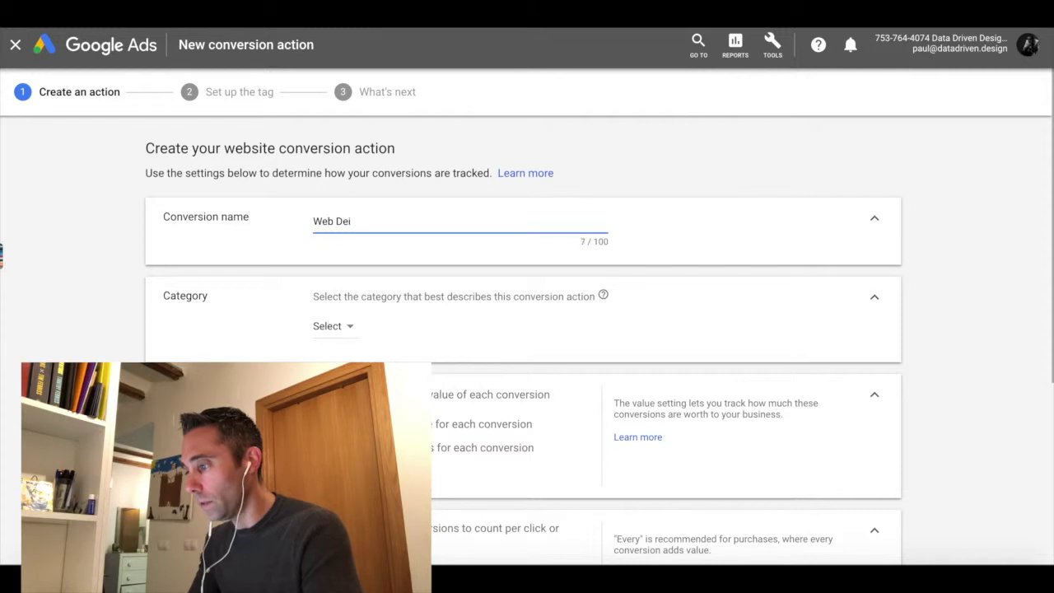
{"action": "type", "text": "gn and Develop"}
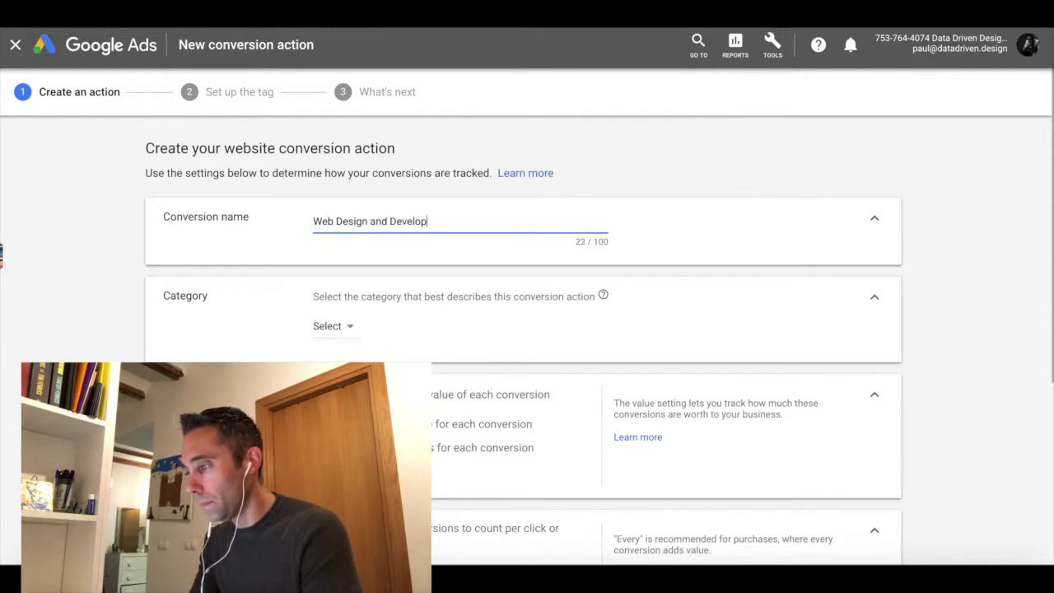
{"action": "type", "text": "ment Form Submit"}
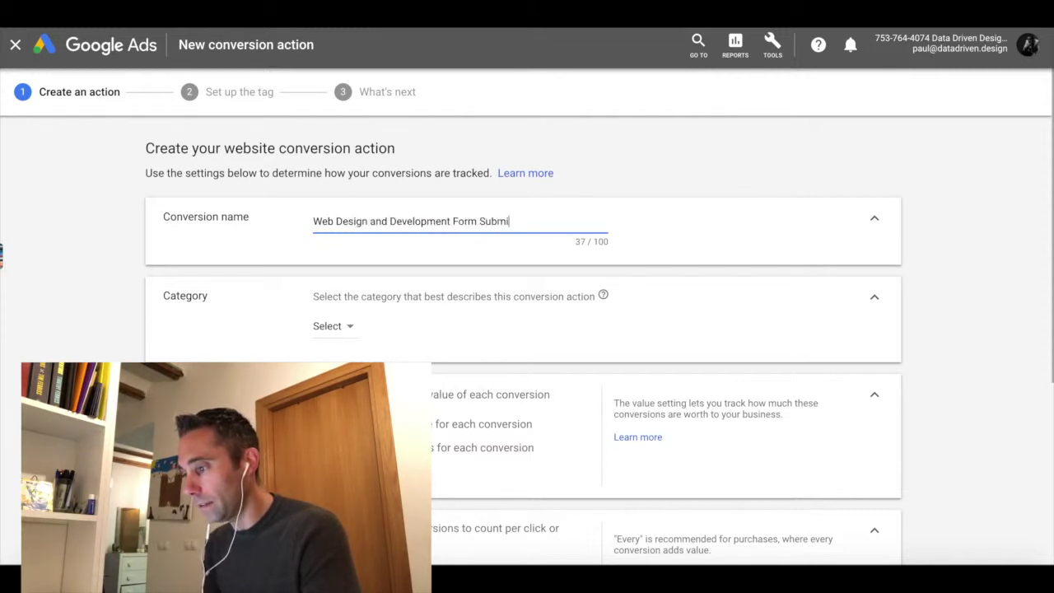
{"action": "key", "text": "BackSpace"}
{"action": "type", "text": "ssion"}
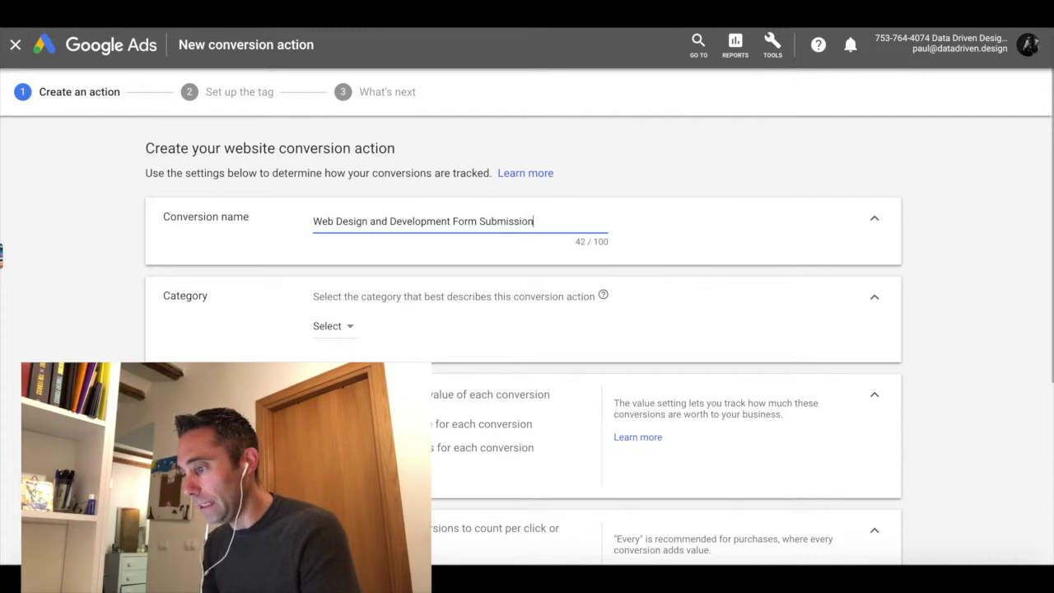
{"action": "scroll", "coordinate": [289, 289], "scroll_direction": "down", "scroll_amount": 2}
{"action": "left_click", "coordinate": [339, 248]}
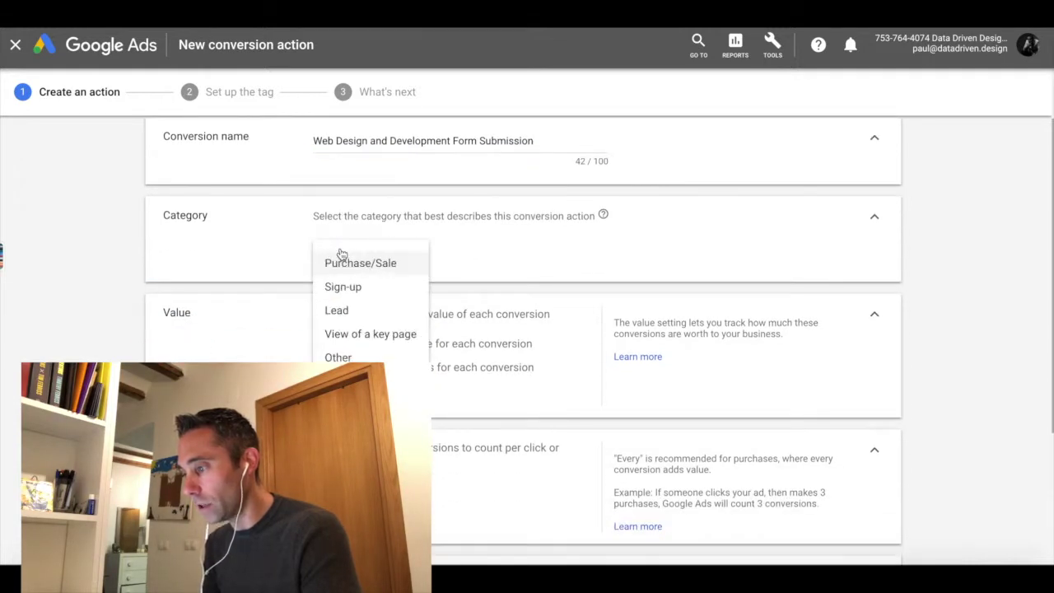
{"action": "left_click", "coordinate": [360, 312]}
Use the same value of 500 USD for each conversion
{"action": "scroll", "coordinate": [116, 311], "scroll_direction": "down", "scroll_amount": 1}
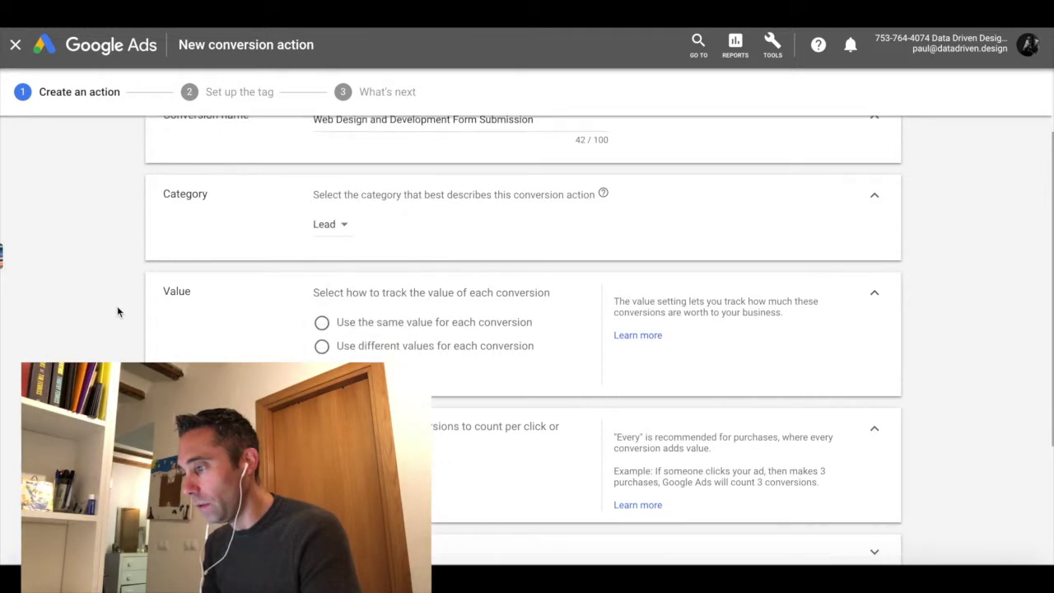
{"action": "scroll", "coordinate": [117, 311], "scroll_direction": "down", "scroll_amount": 3}
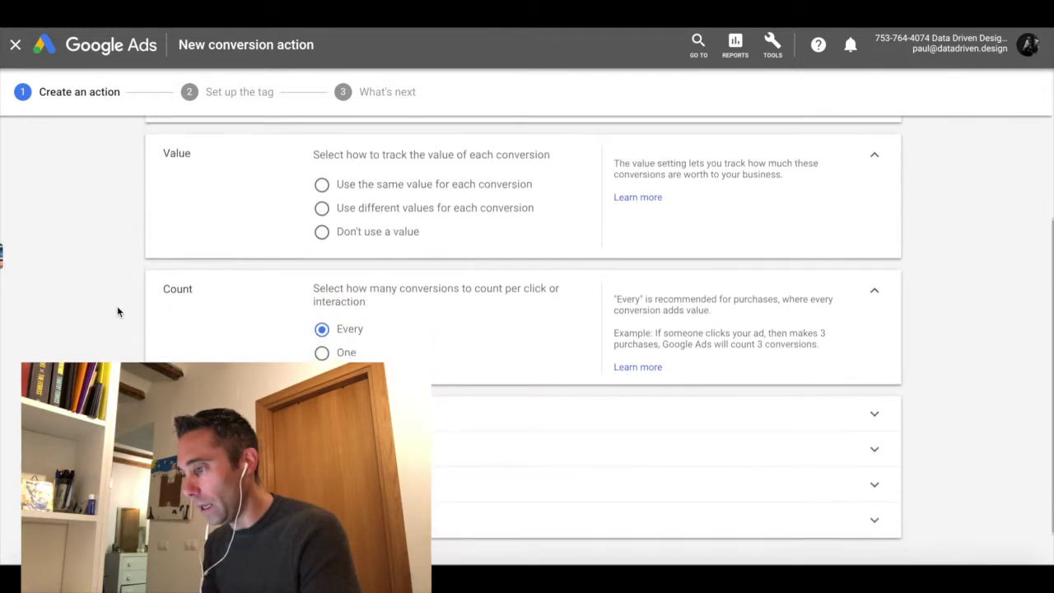
{"action": "scroll", "coordinate": [117, 312], "scroll_direction": "down", "scroll_amount": 1}
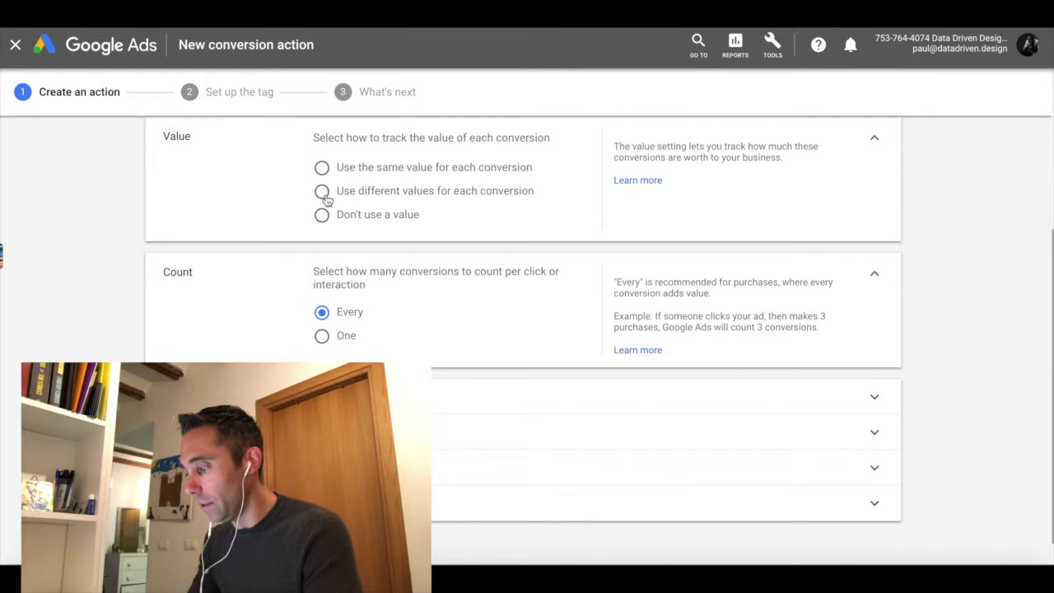
{"action": "left_click", "coordinate": [322, 168]}
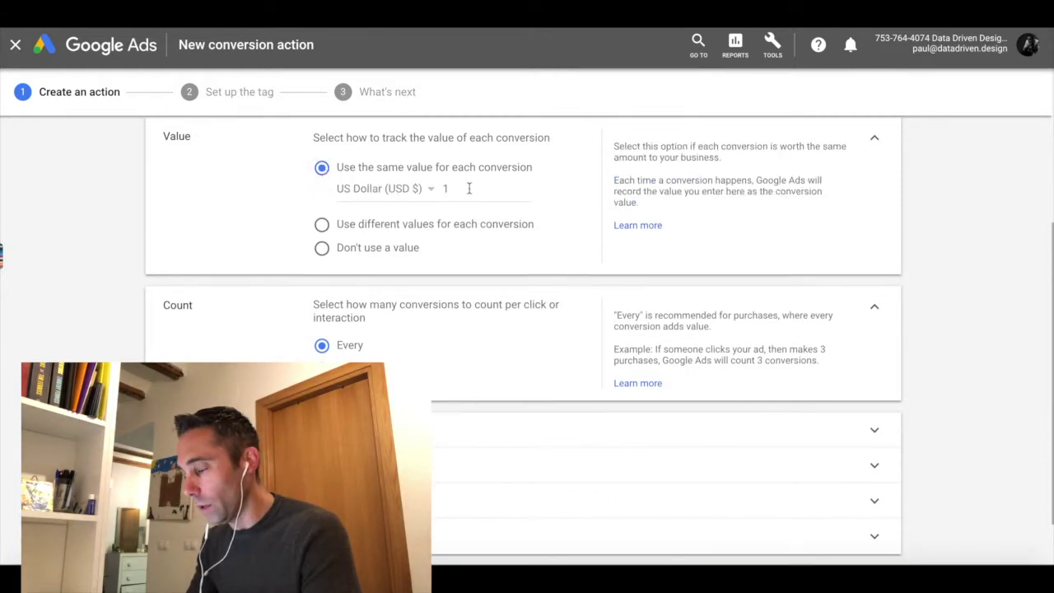
{"action": "left_click", "coordinate": [468, 189]}
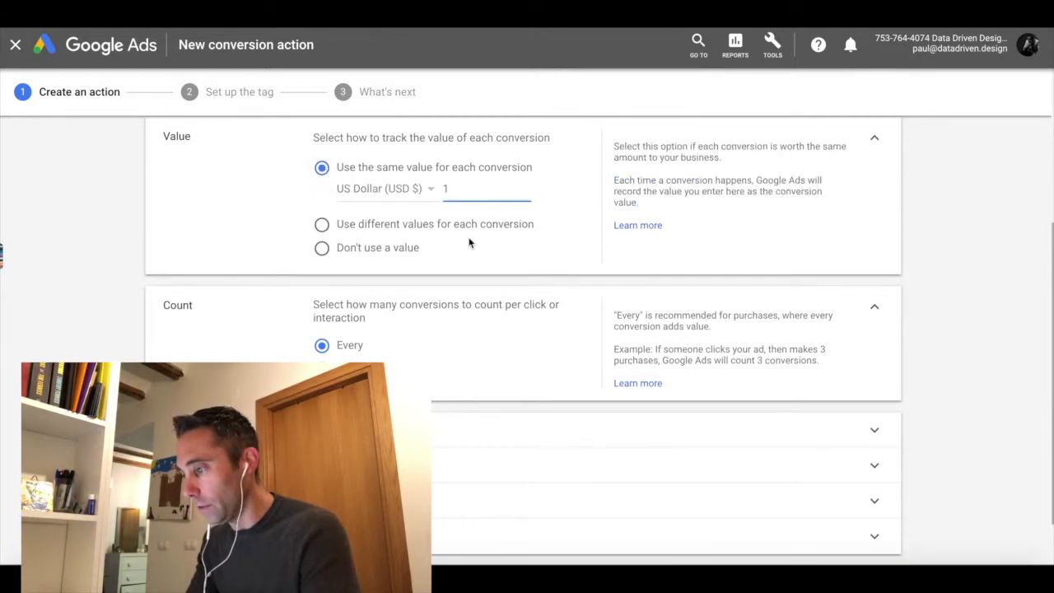
{"action": "type", "text": "000"}
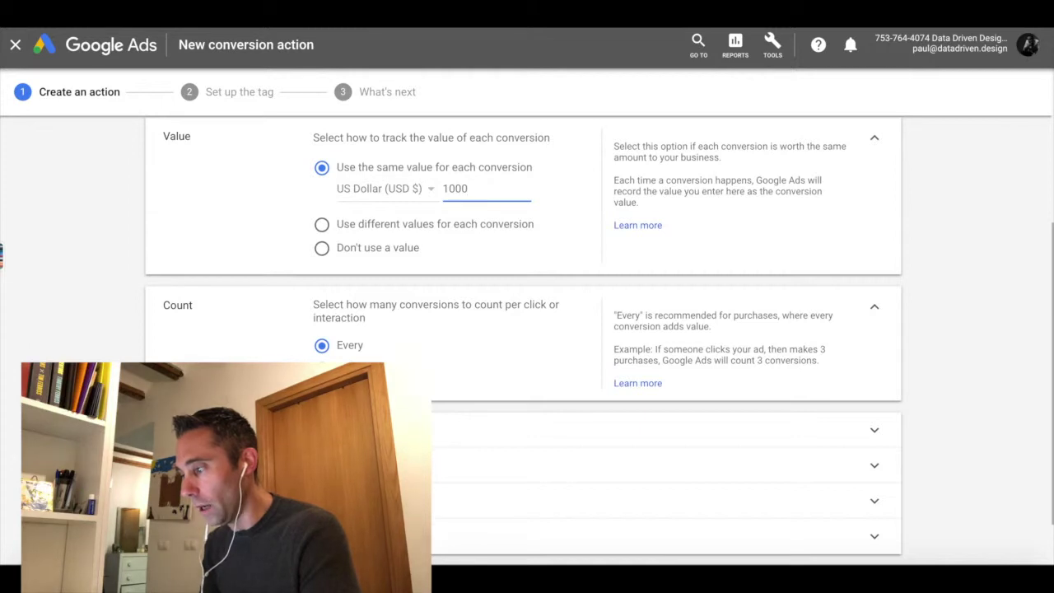
{"action": "key", "text": "BackSpace"}
{"action": "key", "text": "BackSpace"}
{"action": "key", "text": "BackSpace"}
{"action": "key", "text": "BackSpace"}
{"action": "type", "text": "500"}
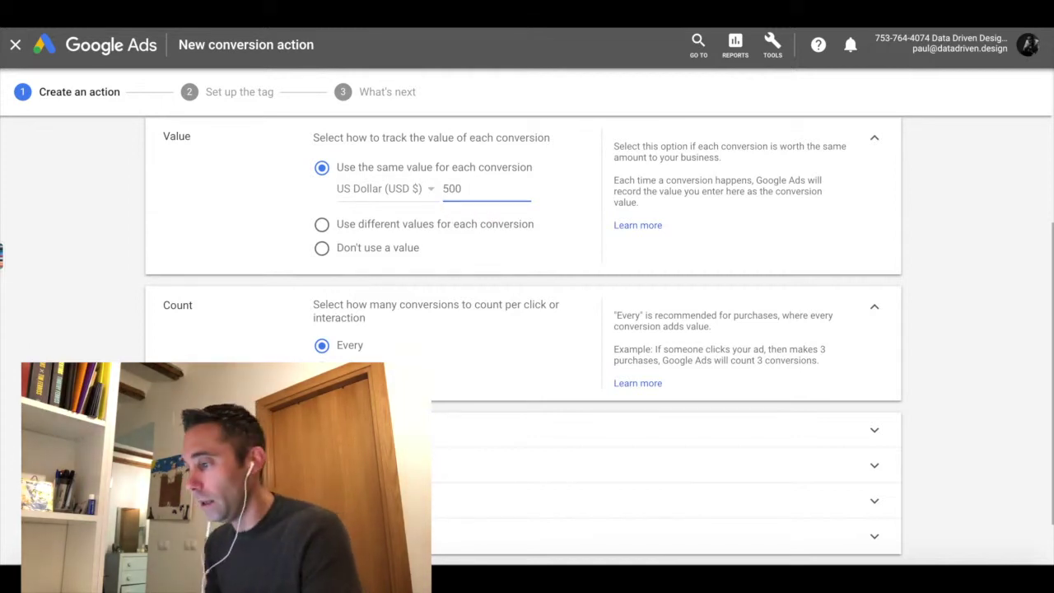
{"action": "left_click", "coordinate": [232, 247]}
{"action": "scroll", "coordinate": [232, 246], "scroll_direction": "down", "scroll_amount": 1}
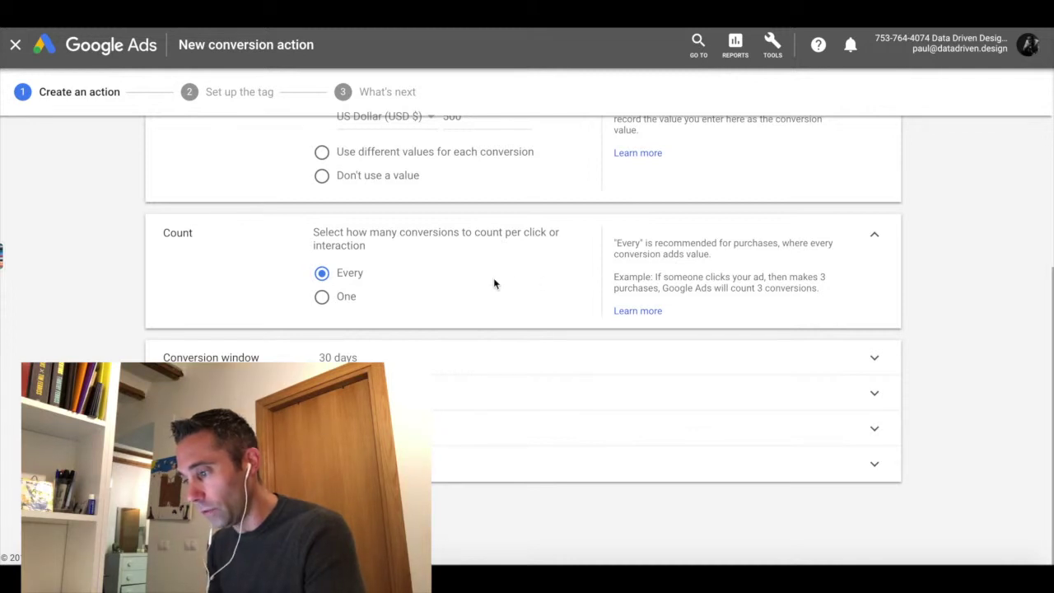
Keep the conversion window at 30 days and expand the view-through conversion window setting
{"action": "left_click", "coordinate": [516, 360]}
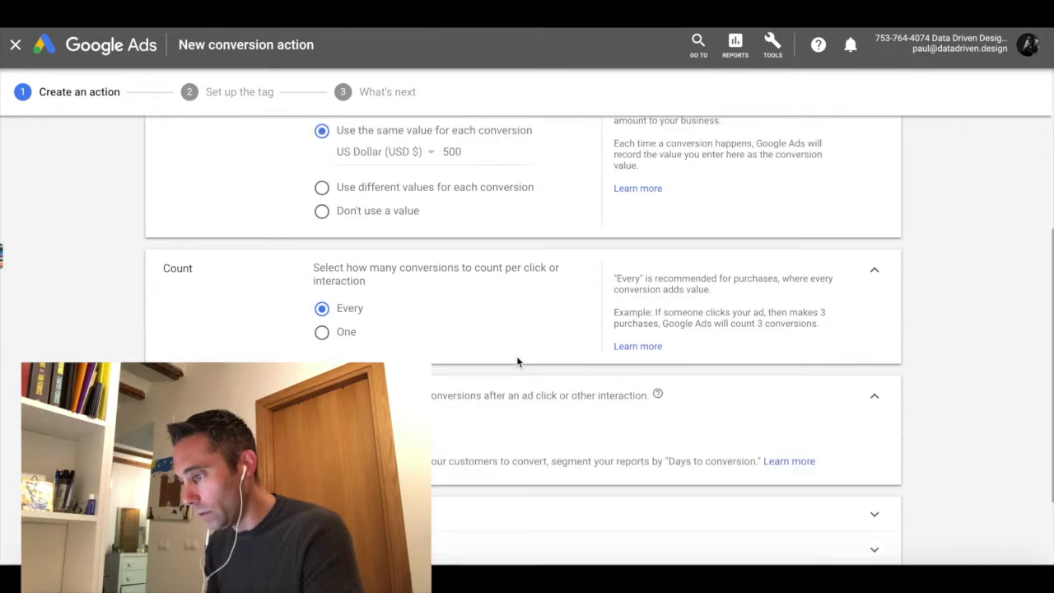
{"action": "scroll", "coordinate": [542, 404], "scroll_direction": "down", "scroll_amount": 2}
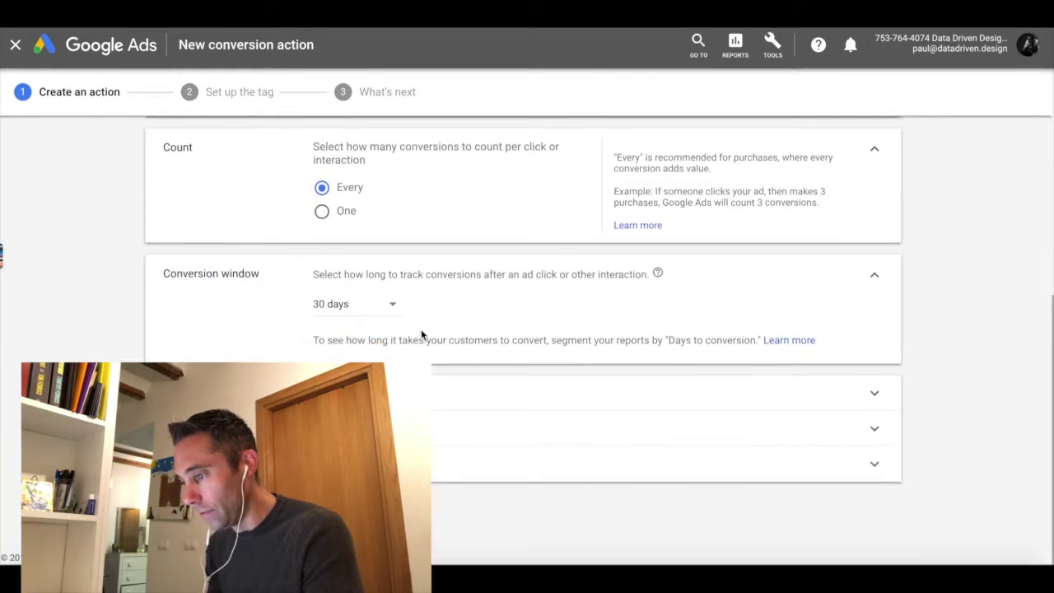
{"action": "left_click", "coordinate": [394, 311]}
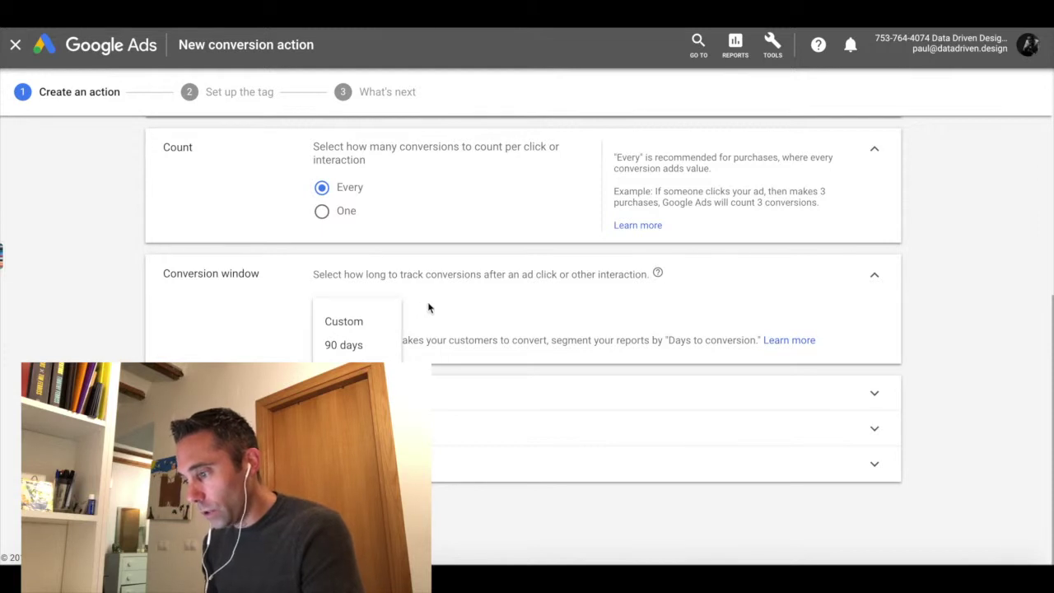
{"action": "left_click", "coordinate": [427, 307]}
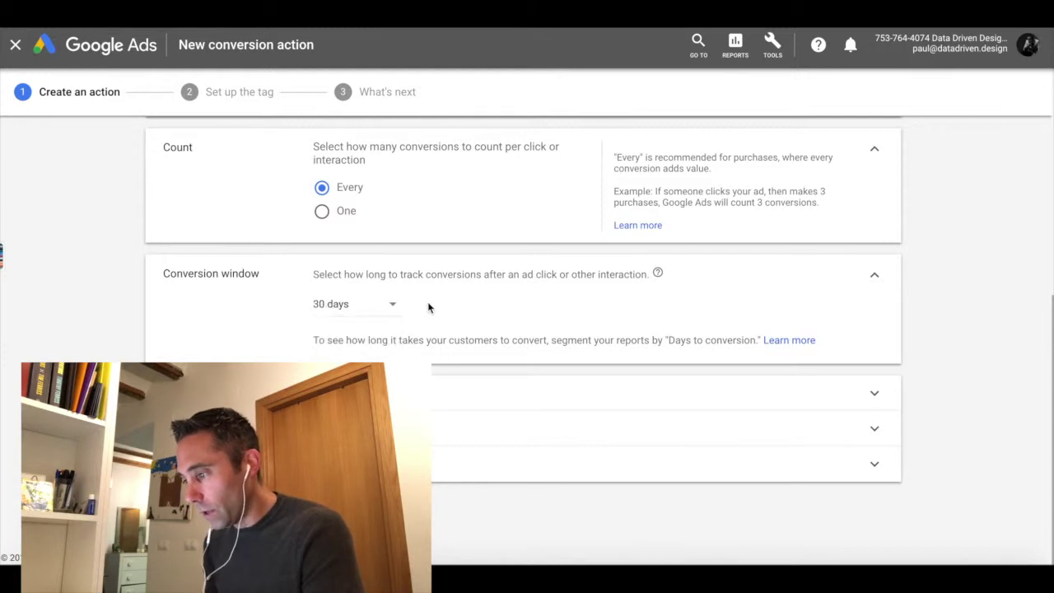
{"action": "left_click", "coordinate": [464, 398]}
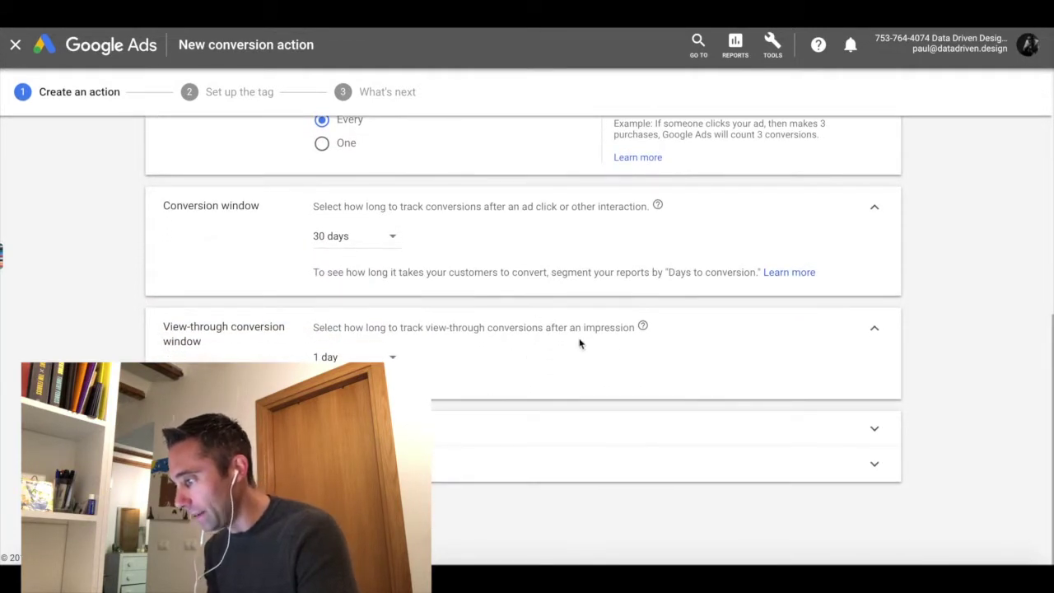
{"action": "mouse_move", "coordinate": [644, 327]}
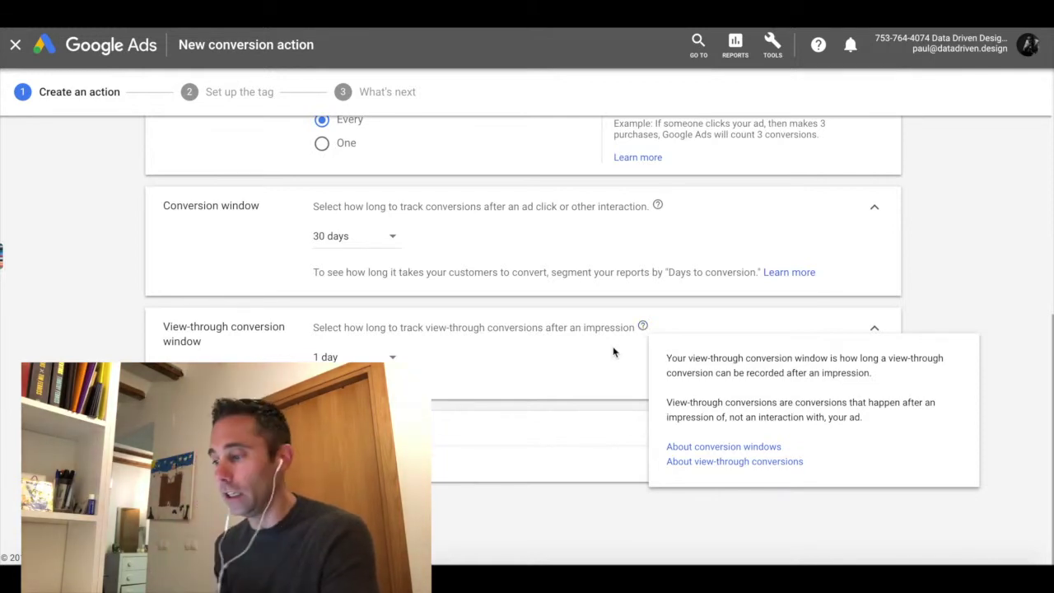
{"action": "left_click", "coordinate": [615, 351]}
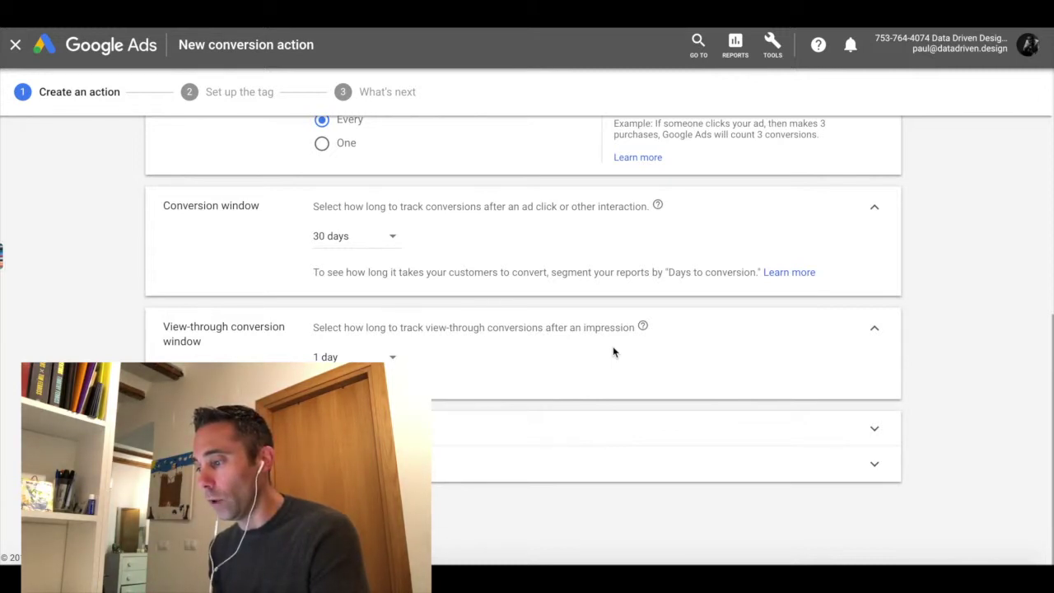
{"action": "left_click", "coordinate": [393, 357]}
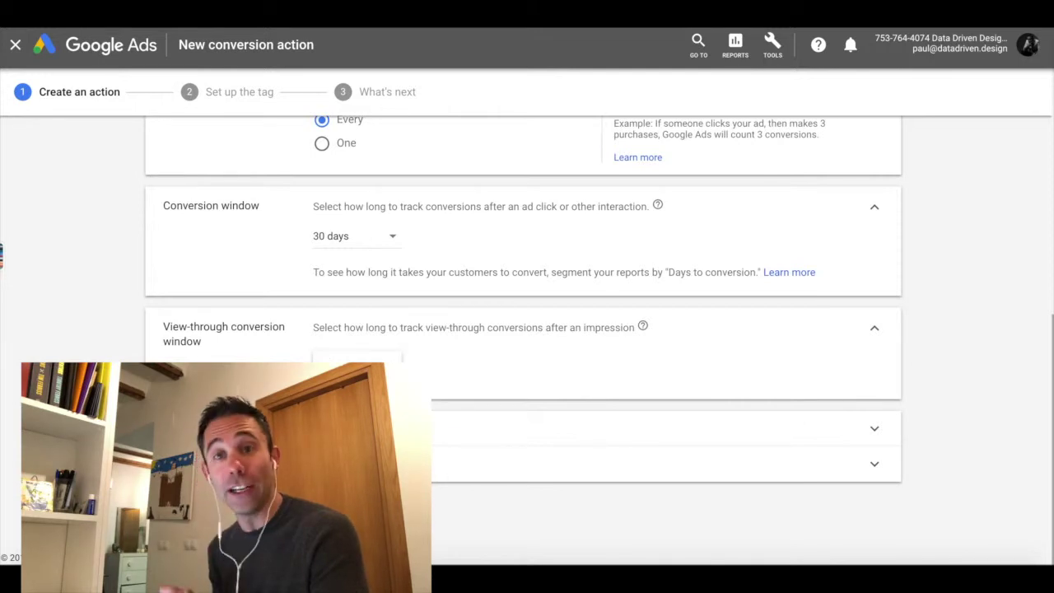
Set the view-through conversion window to 30 days and list the available attribution models
{"action": "left_click", "coordinate": [387, 411]}
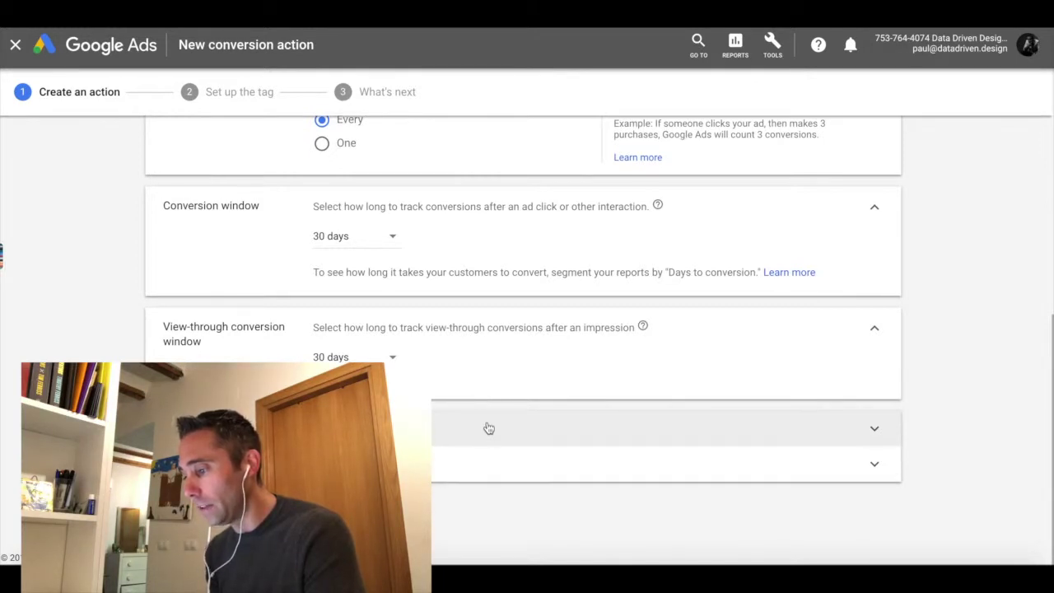
{"action": "left_click", "coordinate": [500, 459]}
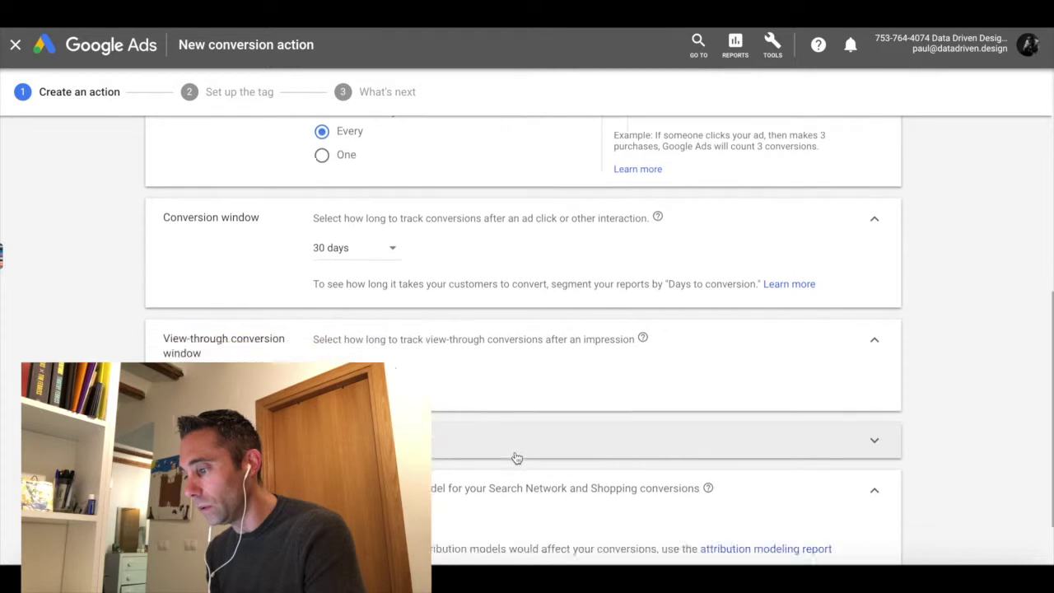
{"action": "left_click", "coordinate": [354, 430]}
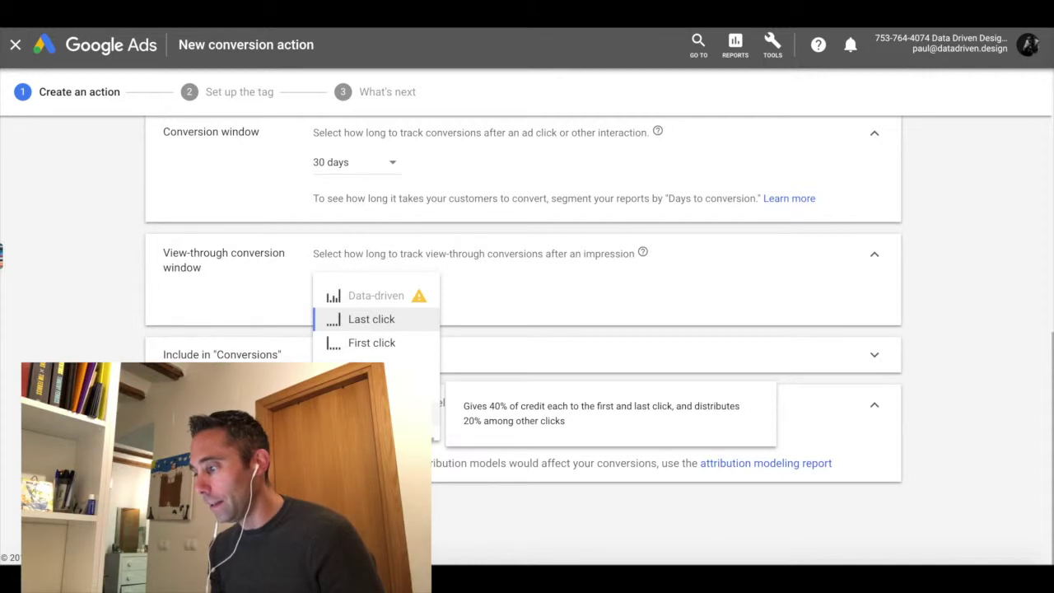
{"action": "mouse_move", "coordinate": [412, 298]}
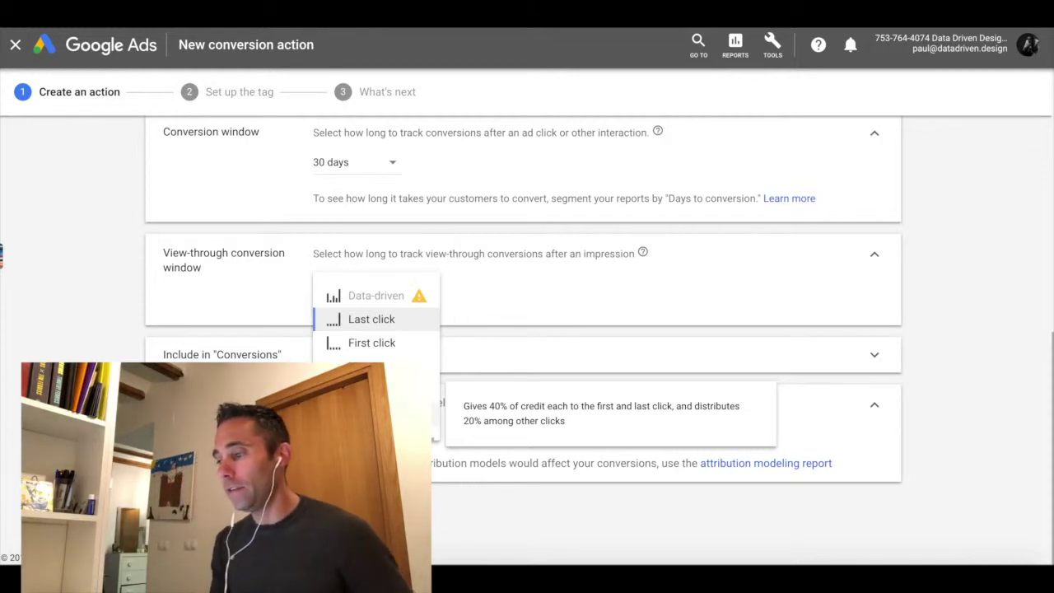
Choose an attribution model for the Form Submission conversion action
{"action": "left_click", "coordinate": [375, 414]}
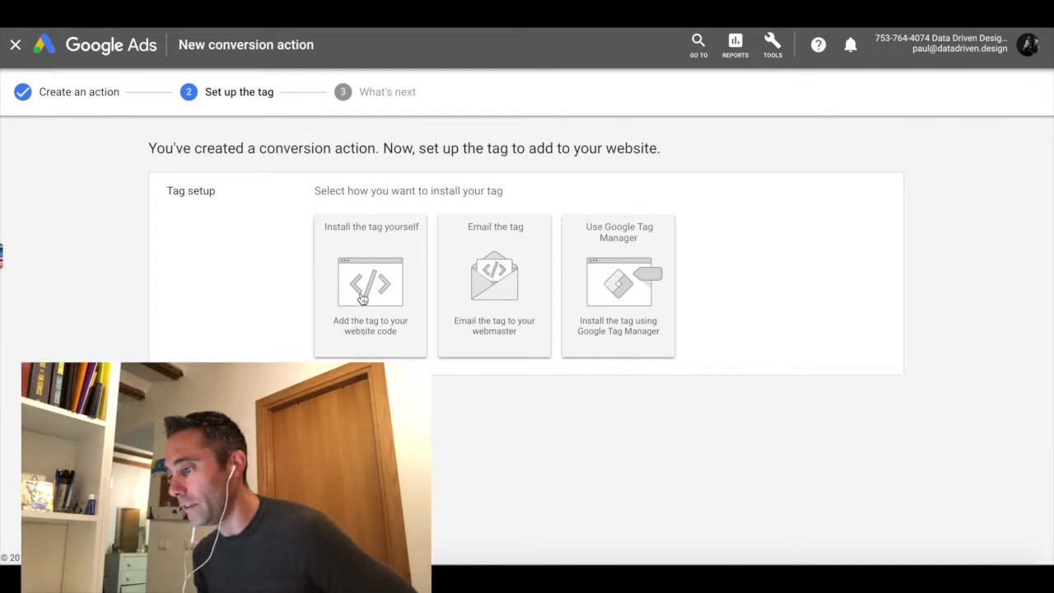
Choose 'Install the tag yourself' and review the global site tag and event snippet code
{"action": "left_click", "coordinate": [362, 298]}
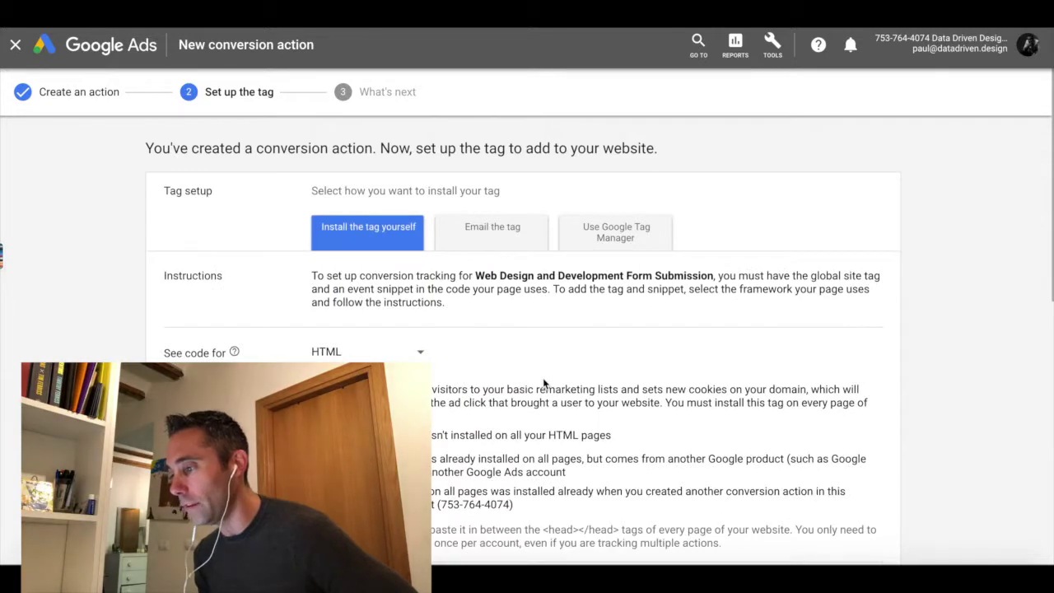
{"action": "scroll", "coordinate": [544, 382], "scroll_direction": "down", "scroll_amount": 3}
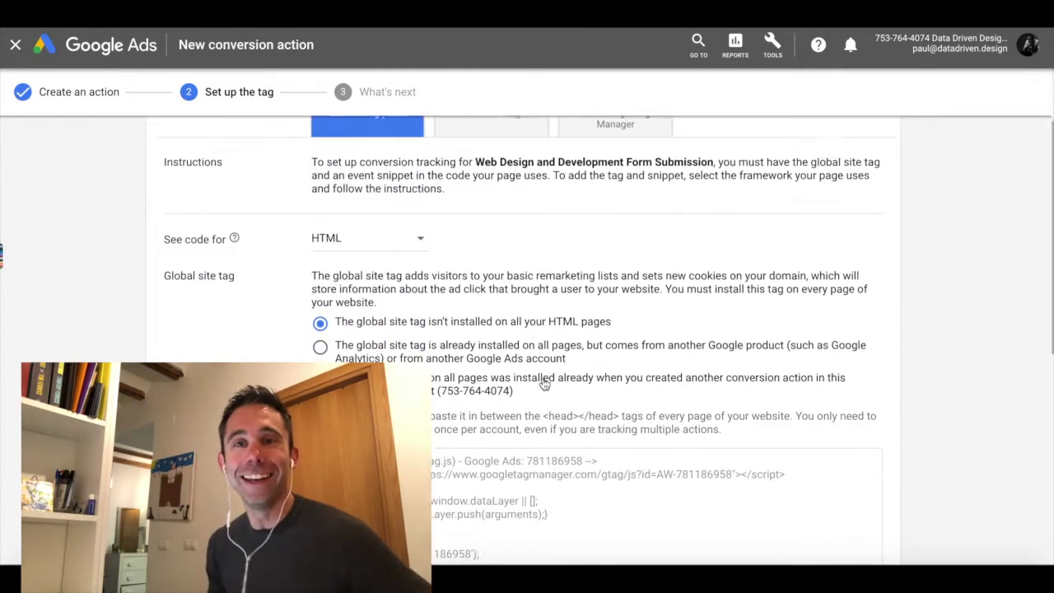
{"action": "scroll", "coordinate": [544, 384], "scroll_direction": "down", "scroll_amount": 3}
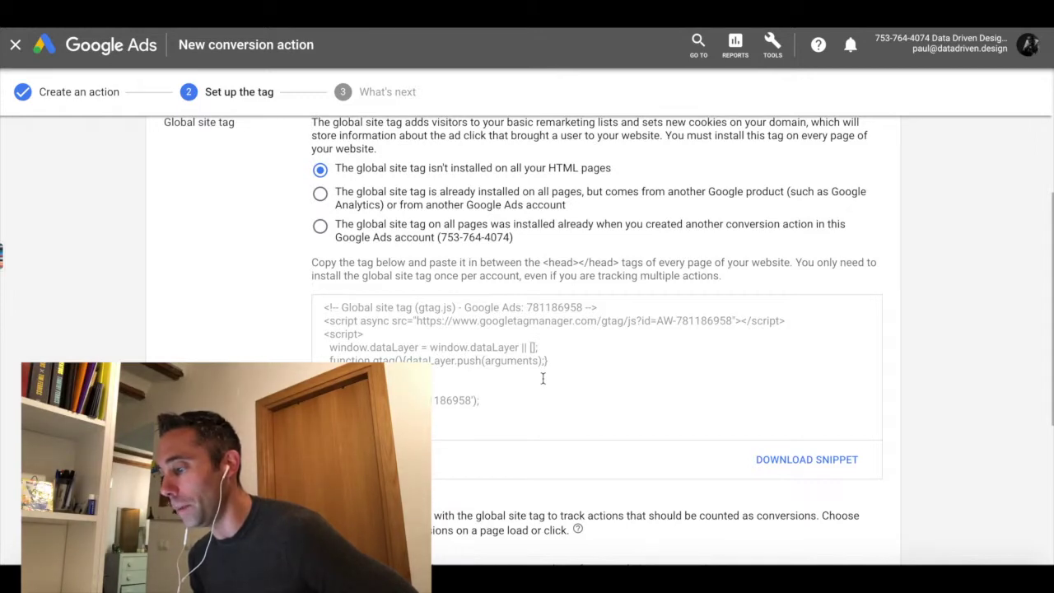
{"action": "scroll", "coordinate": [543, 378], "scroll_direction": "down", "scroll_amount": 5}
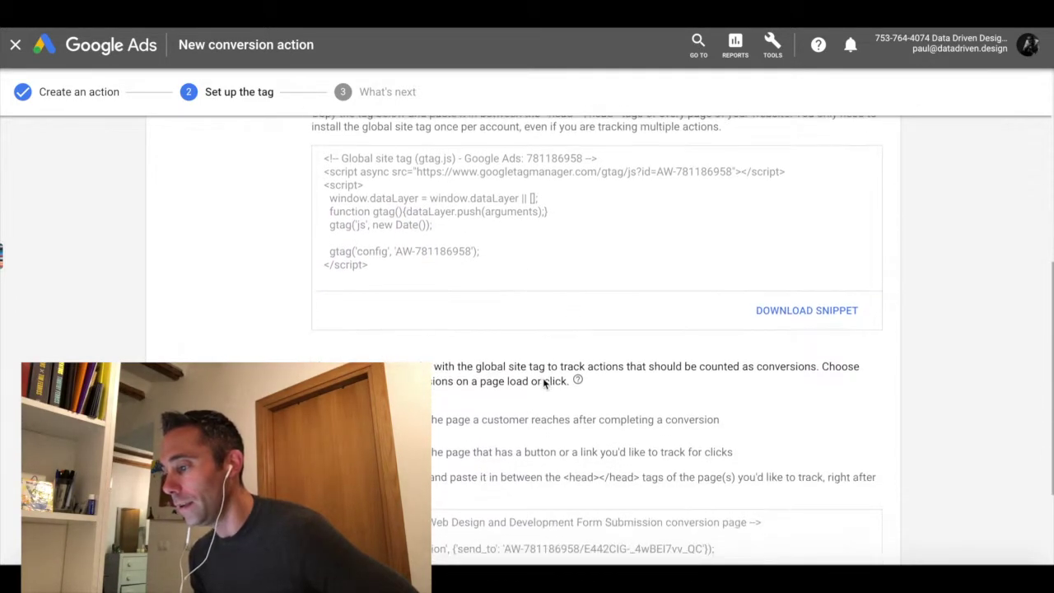
{"action": "scroll", "coordinate": [542, 382], "scroll_direction": "down", "scroll_amount": 5}
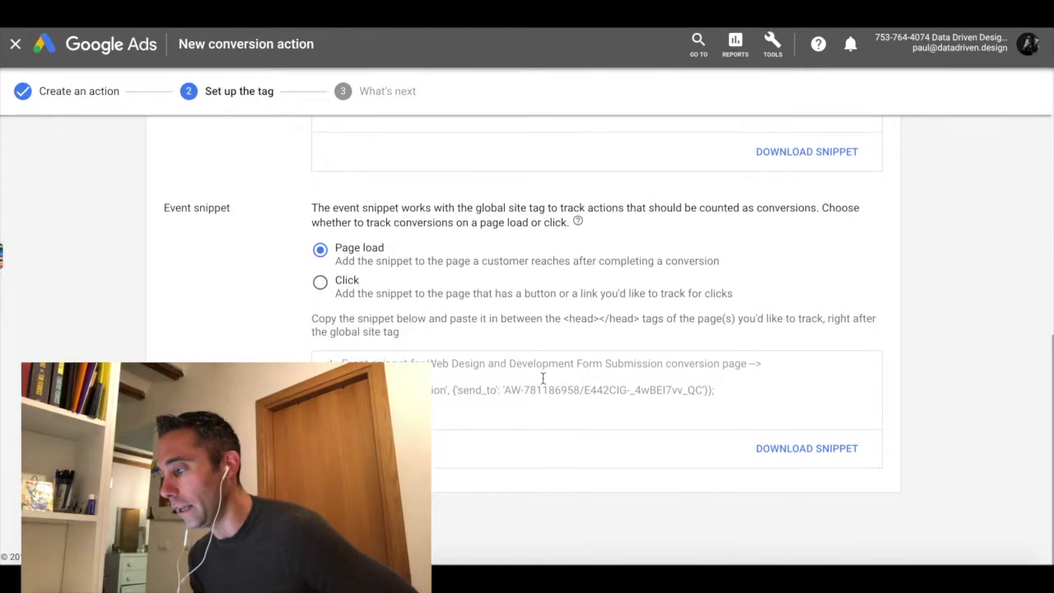
{"action": "scroll", "coordinate": [542, 378], "scroll_direction": "up", "scroll_amount": 12}
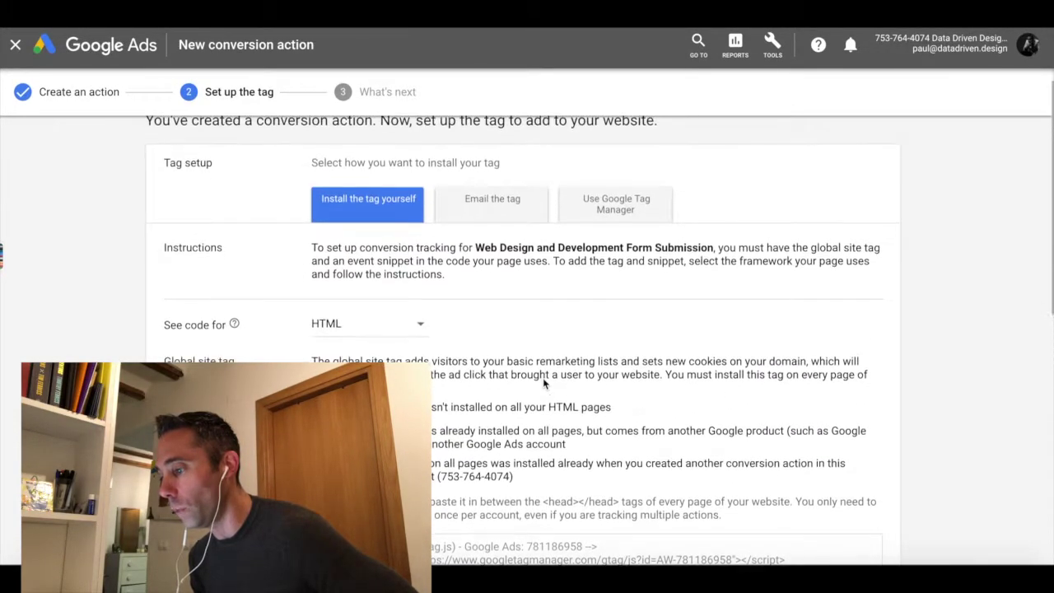
{"action": "scroll", "coordinate": [543, 382], "scroll_direction": "down", "scroll_amount": 5}
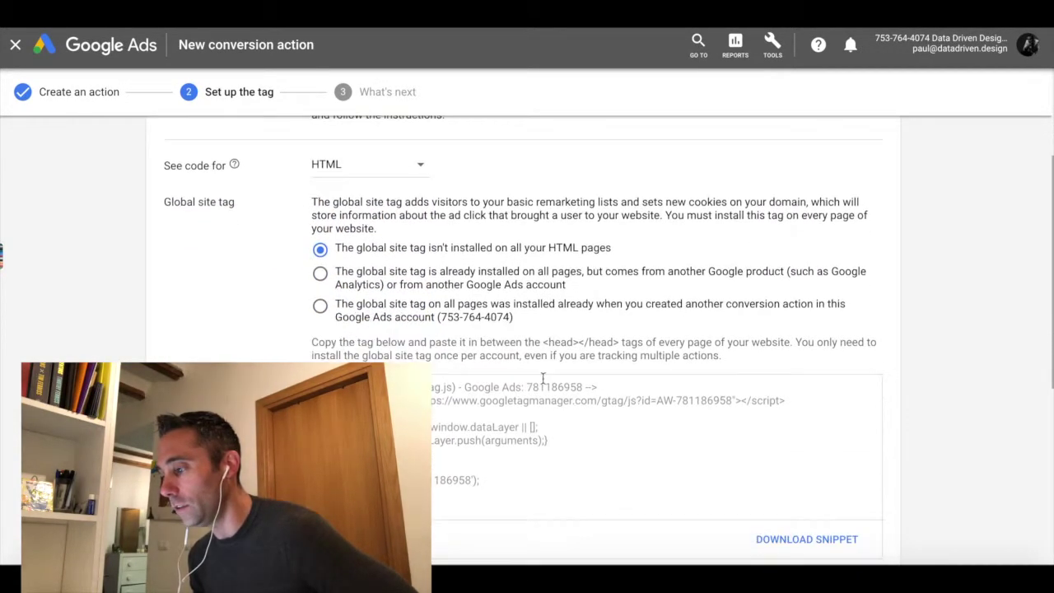
{"action": "scroll", "coordinate": [543, 378], "scroll_direction": "down", "scroll_amount": 2}
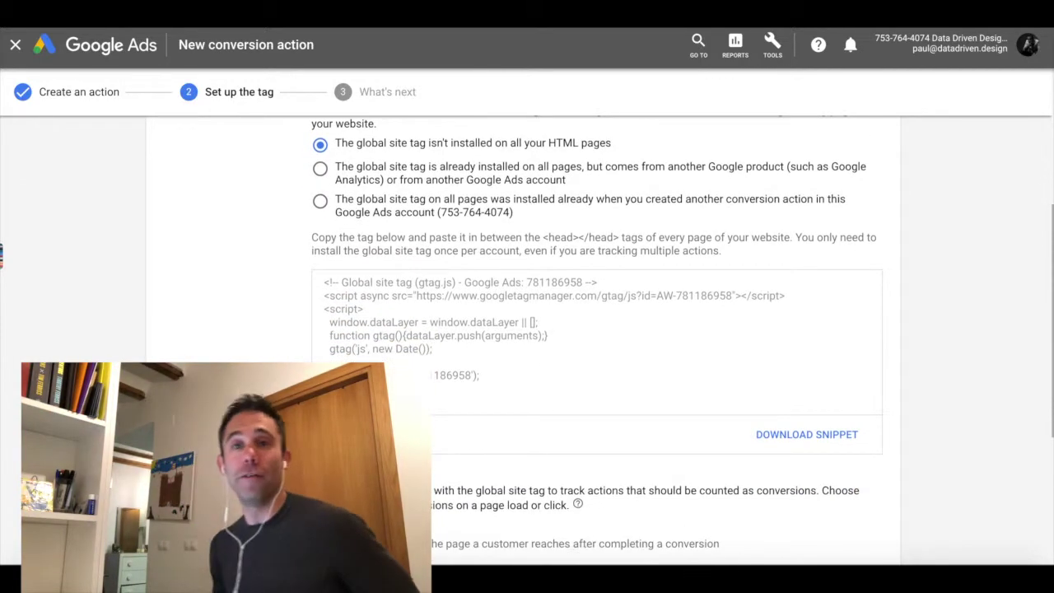
{"action": "scroll", "coordinate": [464, 340], "scroll_direction": "down", "scroll_amount": 4}
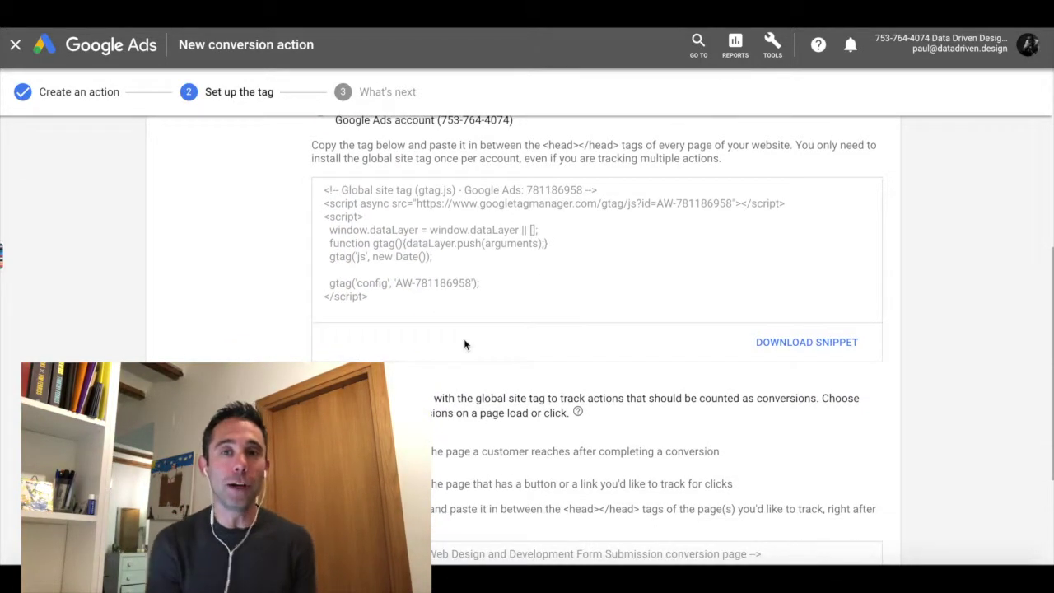
{"action": "scroll", "coordinate": [464, 340], "scroll_direction": "down", "scroll_amount": 3}
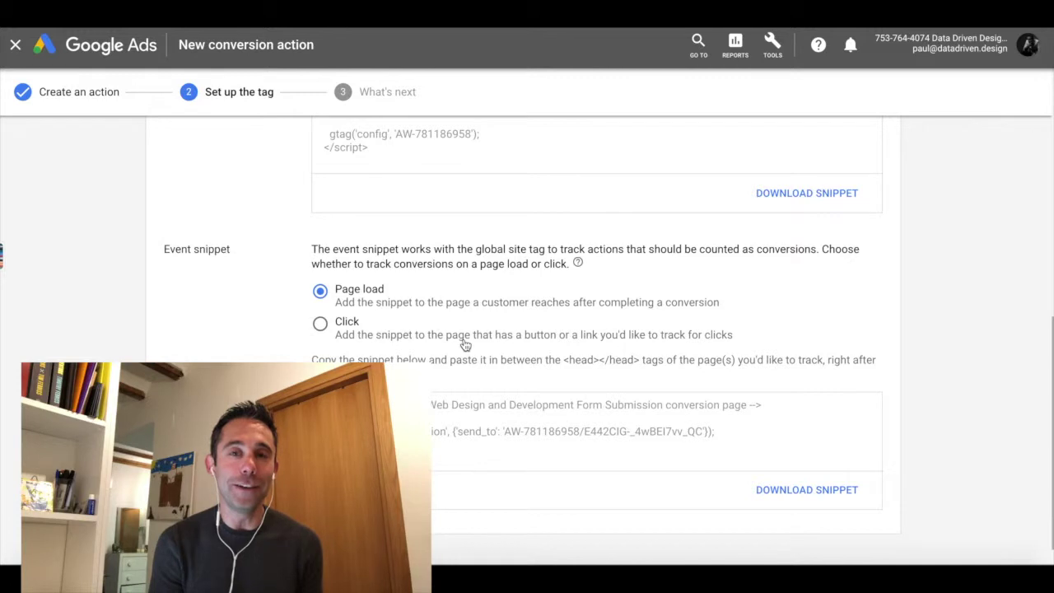